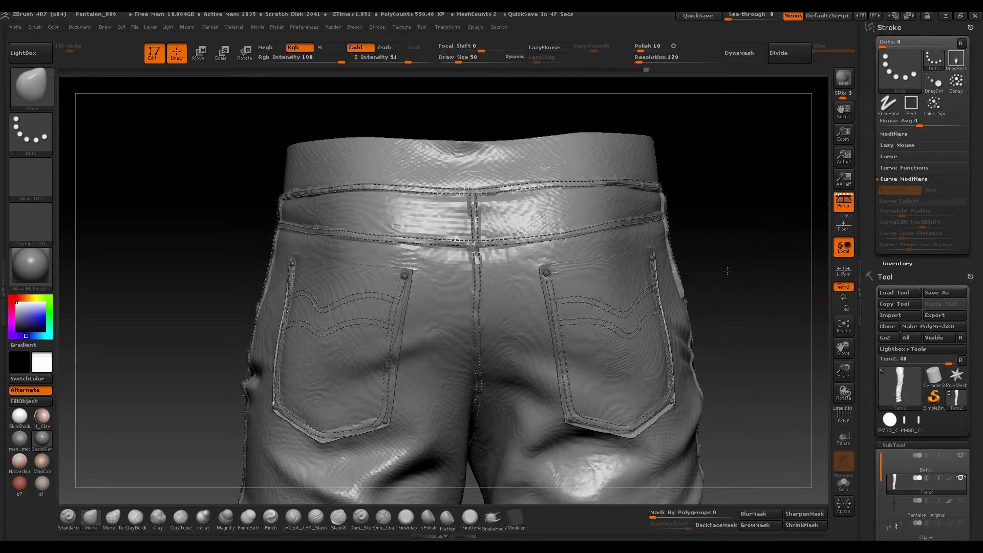
- Inspect the jeans, then split Tem2 with Split To Similar Parts and confirm
{"action": "mouse_move", "coordinate": [725, 265]}
{"action": "left_mouse_down"}
{"action": "mouse_move", "coordinate": [722, 293]}
{"action": "mouse_move", "coordinate": [760, 291]}
{"action": "mouse_move", "coordinate": [732, 292]}
{"action": "mouse_move", "coordinate": [734, 277]}
{"action": "left_mouse_up"}
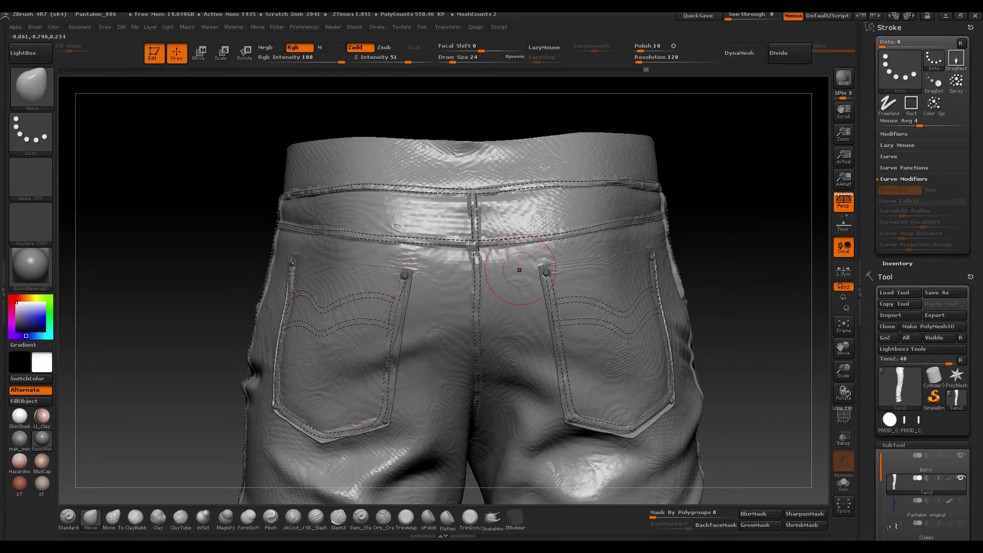
{"action": "left_click_drag", "start_coordinate": [748, 237], "coordinate": [553, 278]}
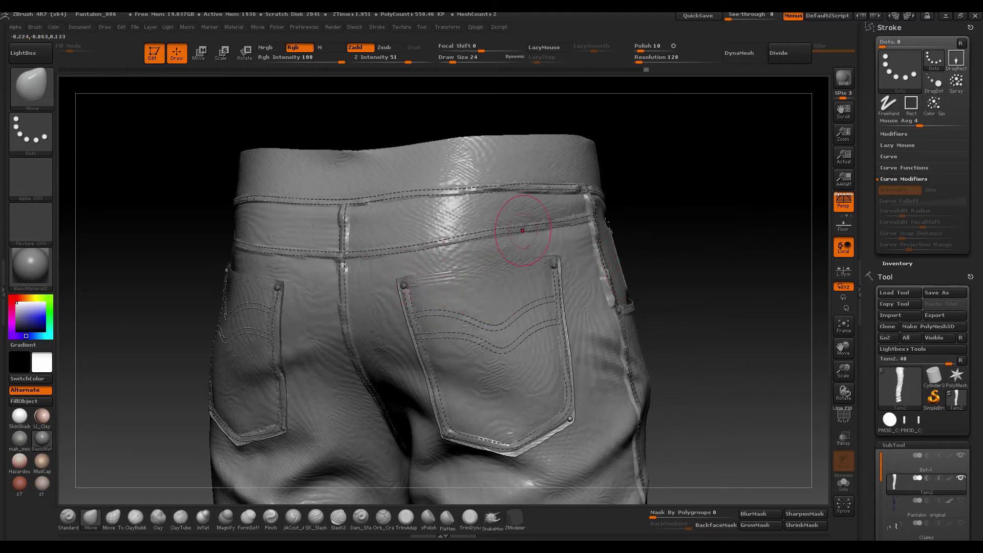
{"action": "left_click_drag", "start_coordinate": [713, 241], "coordinate": [703, 237]}
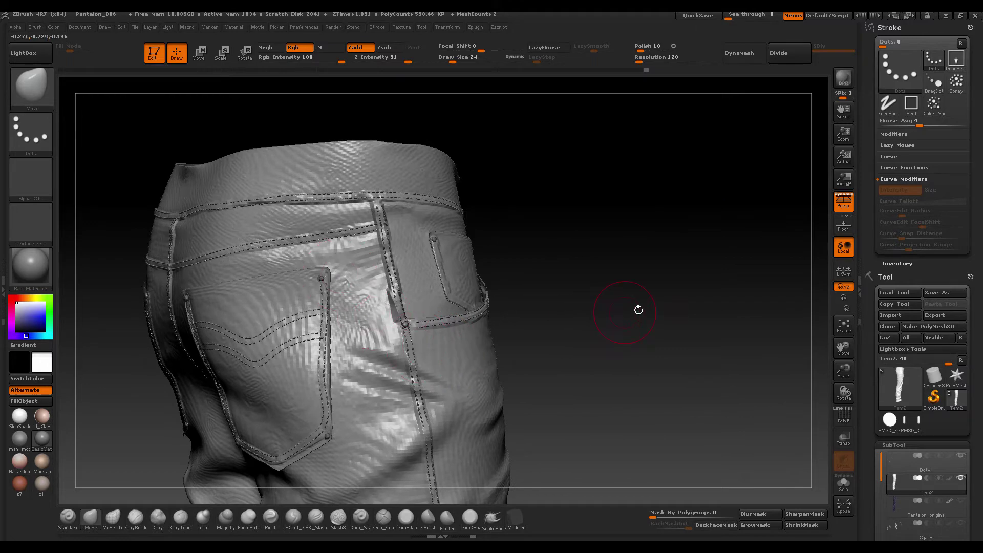
{"action": "left_click_drag", "start_coordinate": [637, 310], "coordinate": [707, 307]}
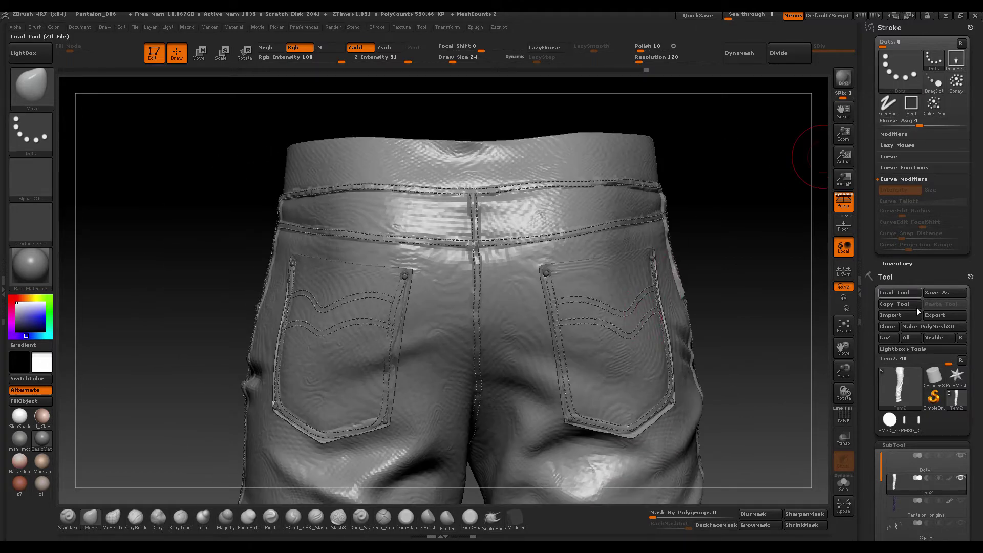
{"action": "scroll", "coordinate": [972, 259], "scroll_direction": "down", "scroll_amount": 5}
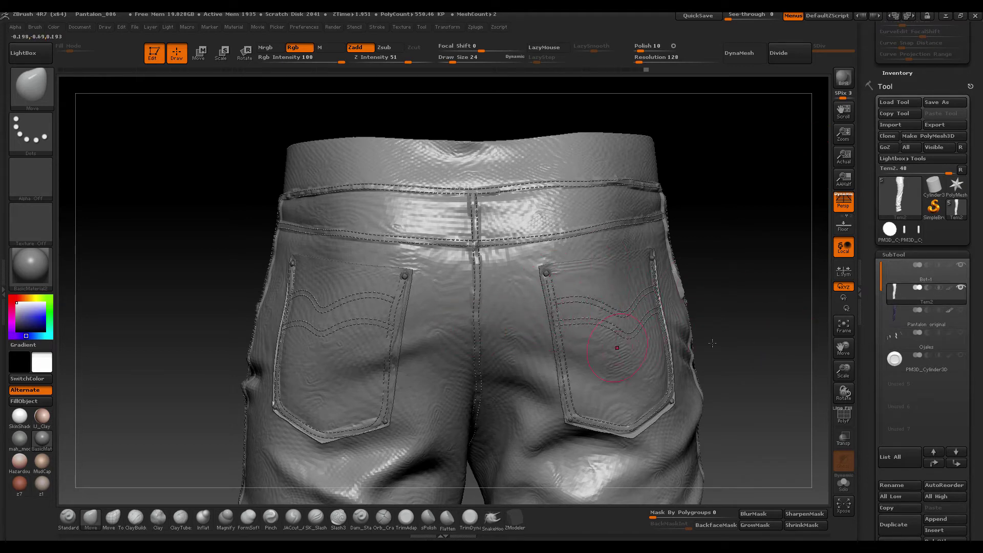
{"action": "scroll", "coordinate": [973, 346], "scroll_direction": "down", "scroll_amount": 5}
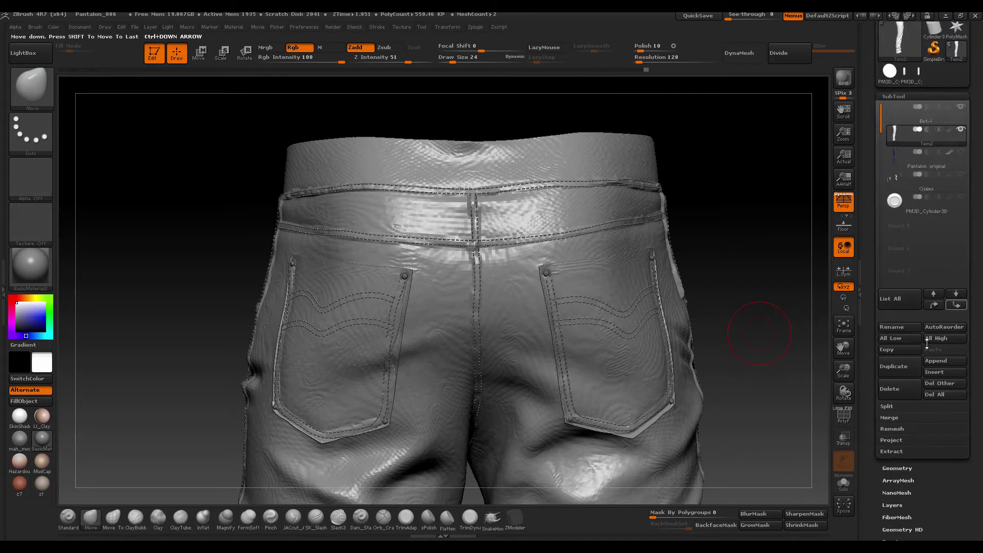
{"action": "left_click", "coordinate": [889, 406]}
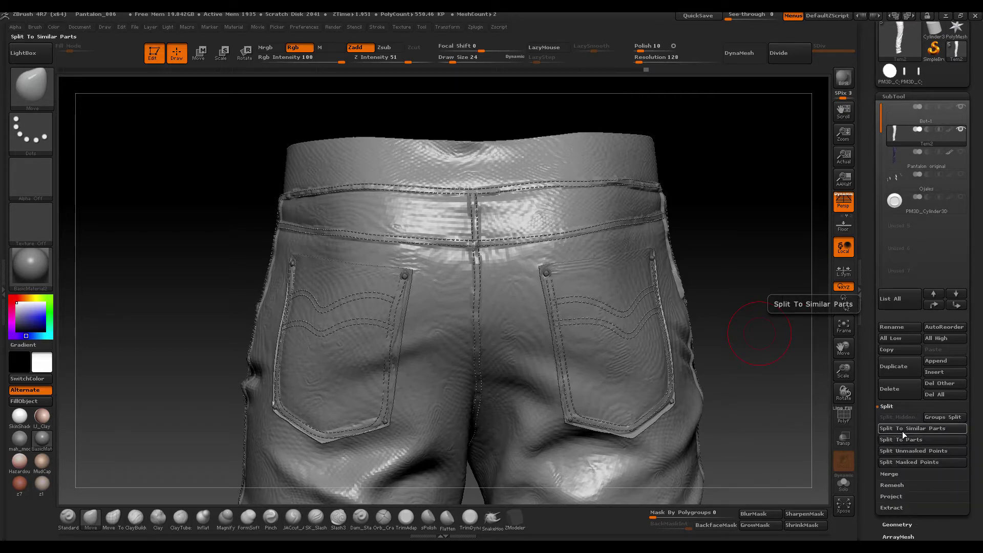
{"action": "left_click", "coordinate": [904, 432]}
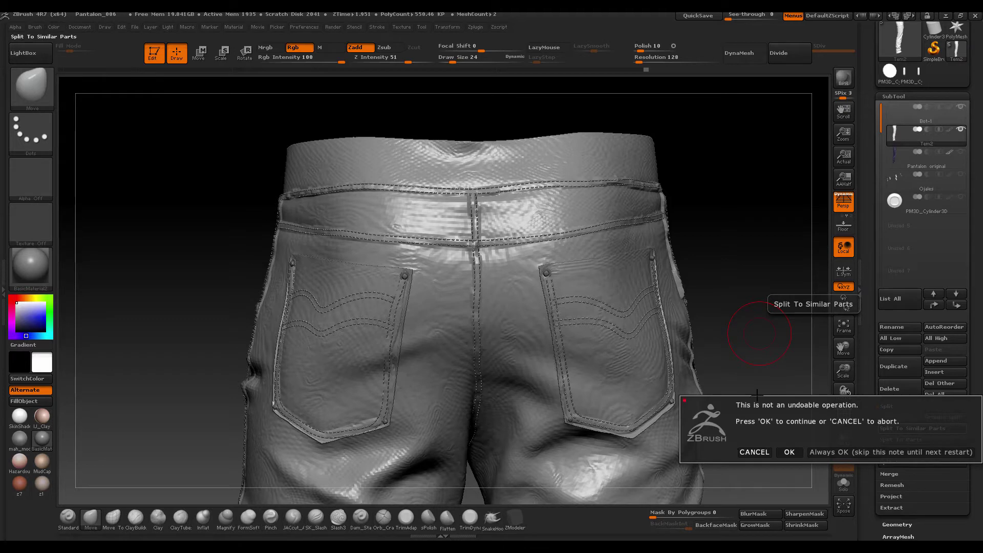
{"action": "left_click", "coordinate": [790, 451]}
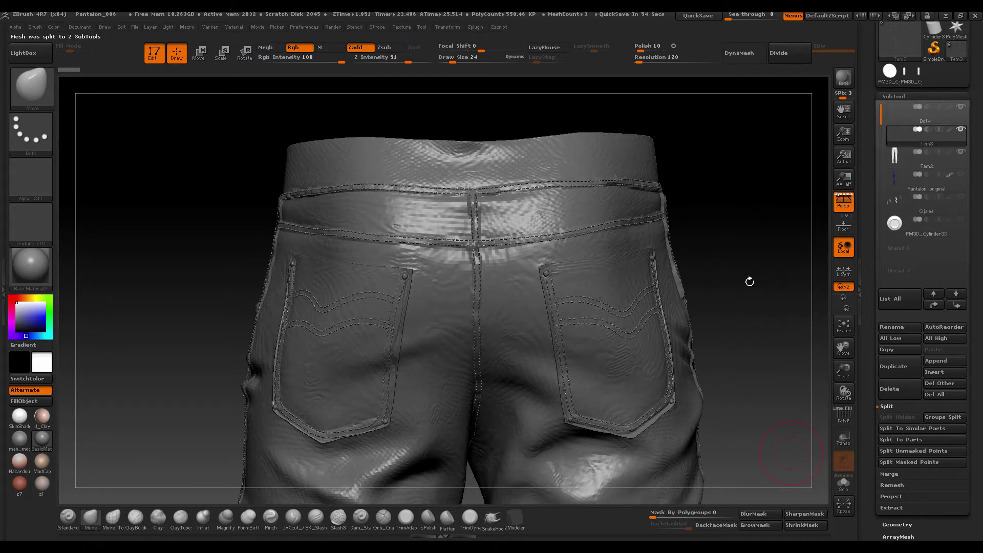
- Hide Tem2 to check its contents, then delete the Tem2 subtool
{"action": "left_click_drag", "start_coordinate": [749, 281], "coordinate": [810, 260]}
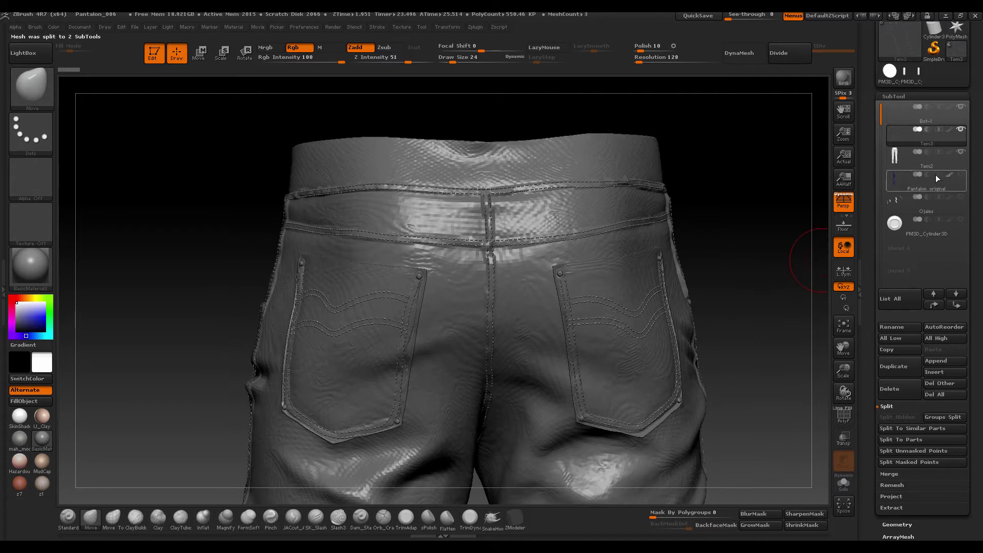
{"action": "left_click", "coordinate": [960, 152]}
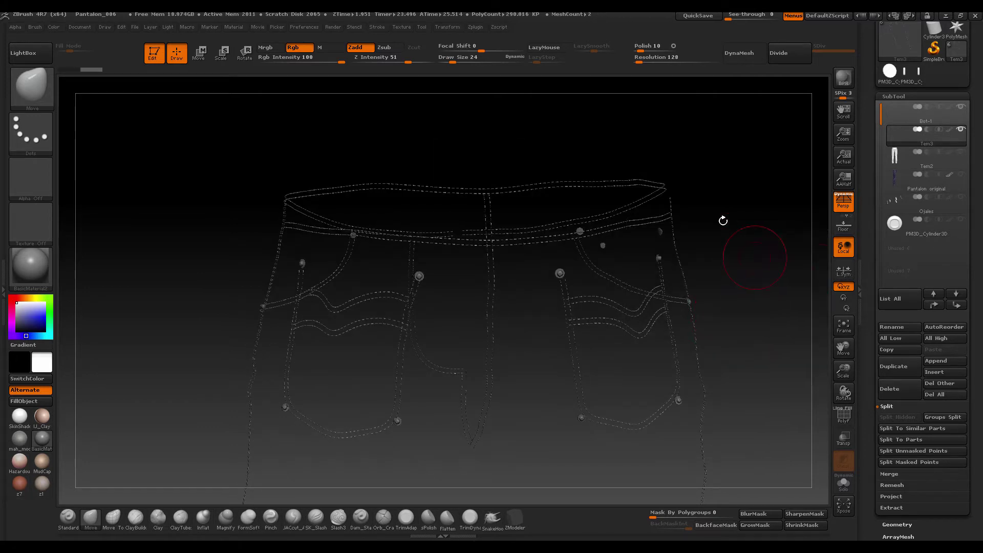
{"action": "left_click", "coordinate": [921, 171]}
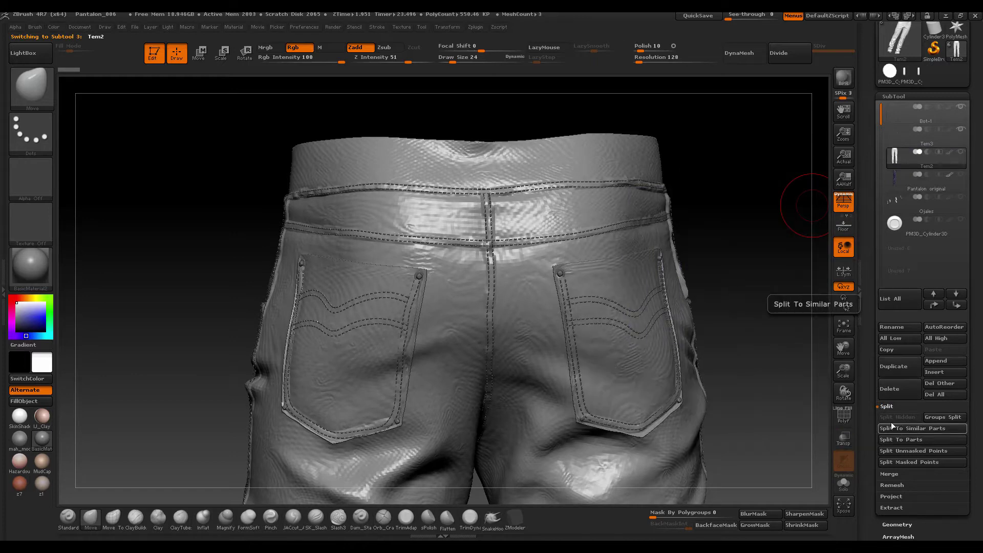
{"action": "left_click", "coordinate": [900, 390]}
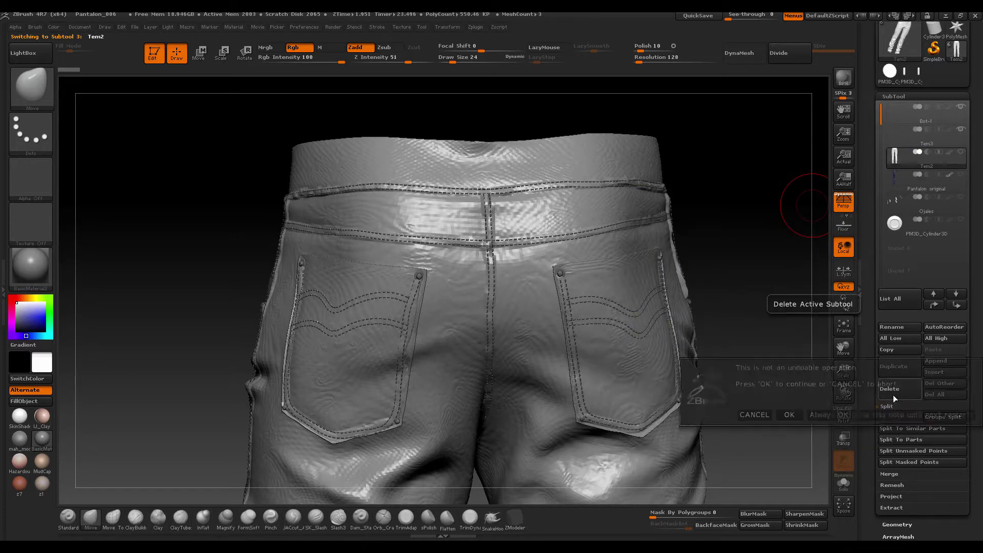
{"action": "left_click", "coordinate": [786, 416]}
{"action": "left_click_drag", "start_coordinate": [763, 334], "coordinate": [810, 266]}
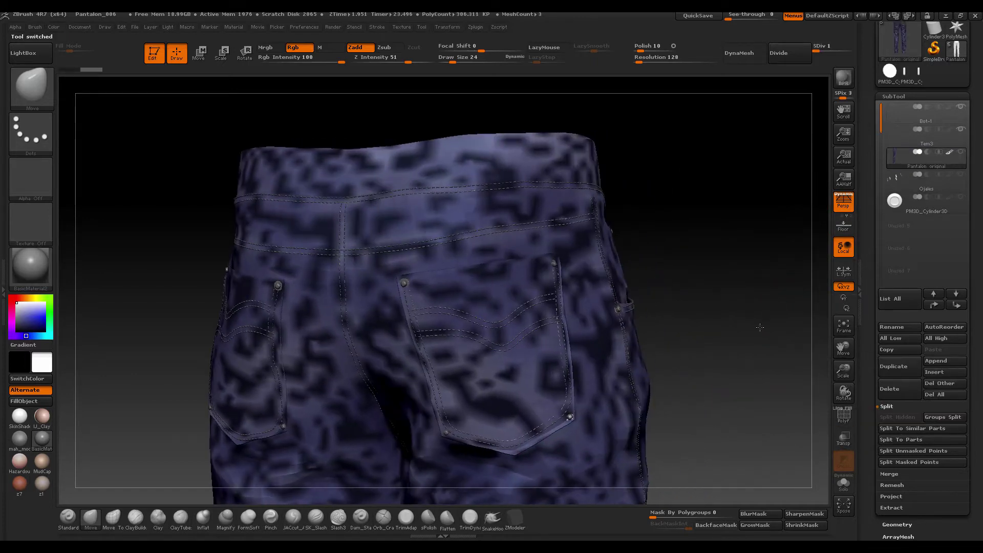
- Turn off Polypaint display and raise the jeans to subdivision level 4
{"action": "left_click", "coordinate": [950, 153]}
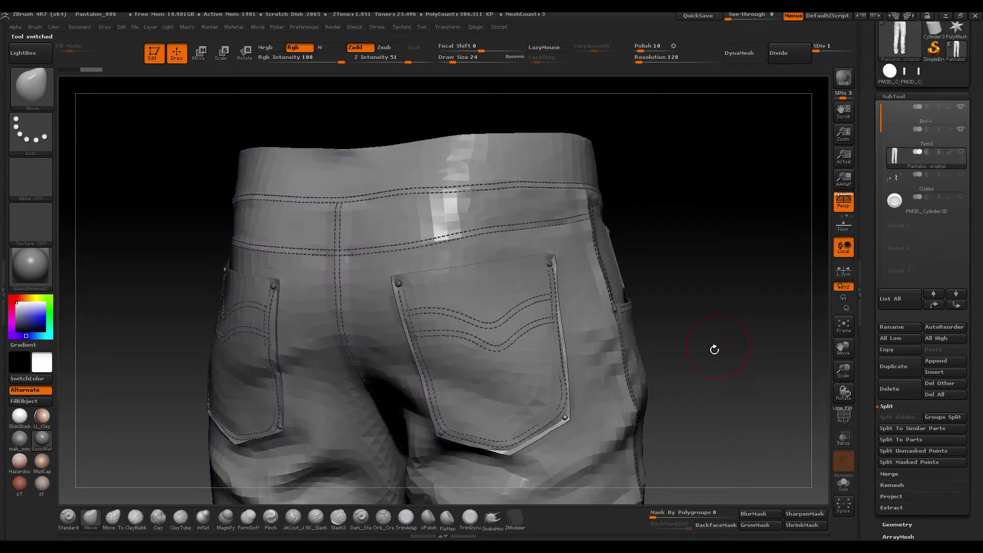
{"action": "mouse_move", "coordinate": [713, 345]}
{"action": "left_mouse_down"}
{"action": "mouse_move", "coordinate": [653, 358]}
{"action": "mouse_move", "coordinate": [625, 327]}
{"action": "mouse_move", "coordinate": [508, 319]}
{"action": "left_mouse_up"}
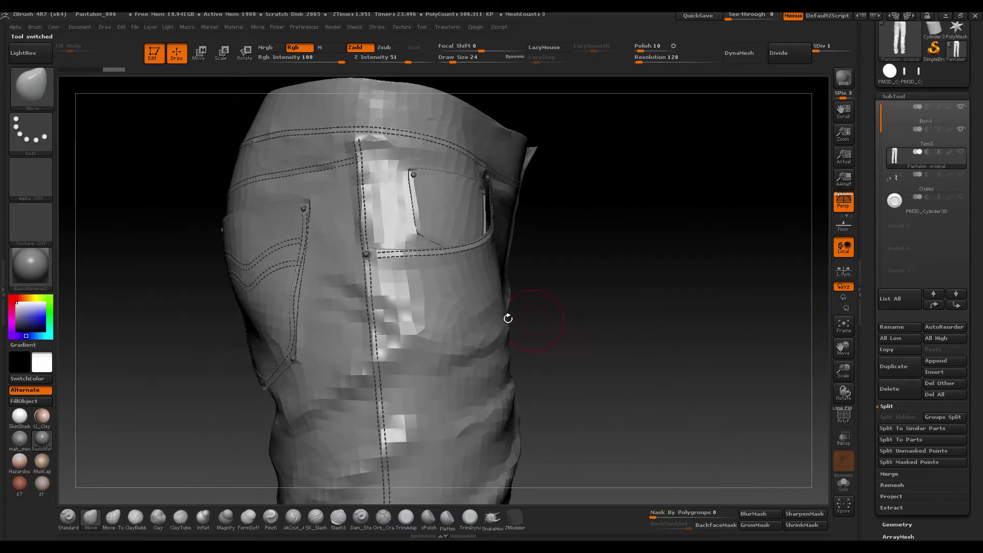
{"action": "left_click_drag", "start_coordinate": [817, 51], "coordinate": [849, 53]}
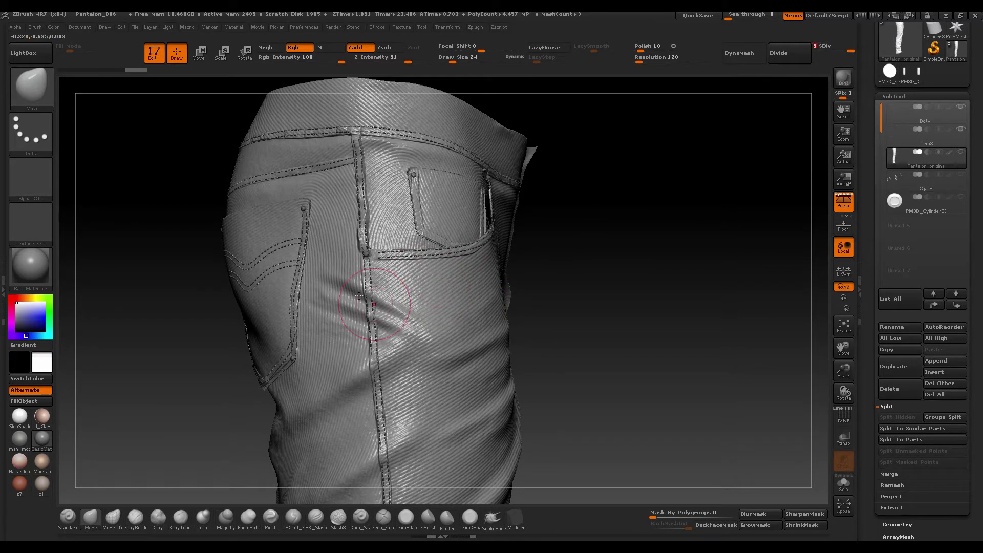
- Smooth the bulge beside the seam near the side pocket
{"action": "left_click_drag", "start_coordinate": [604, 213], "coordinate": [205, 444]}
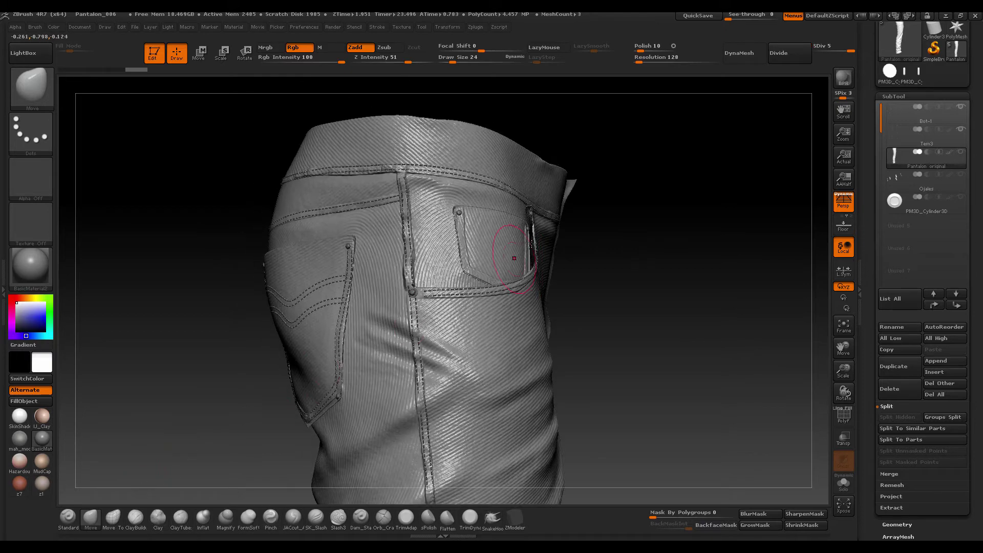
{"action": "left_click_drag", "start_coordinate": [514, 258], "coordinate": [417, 241], "text": "alt"}
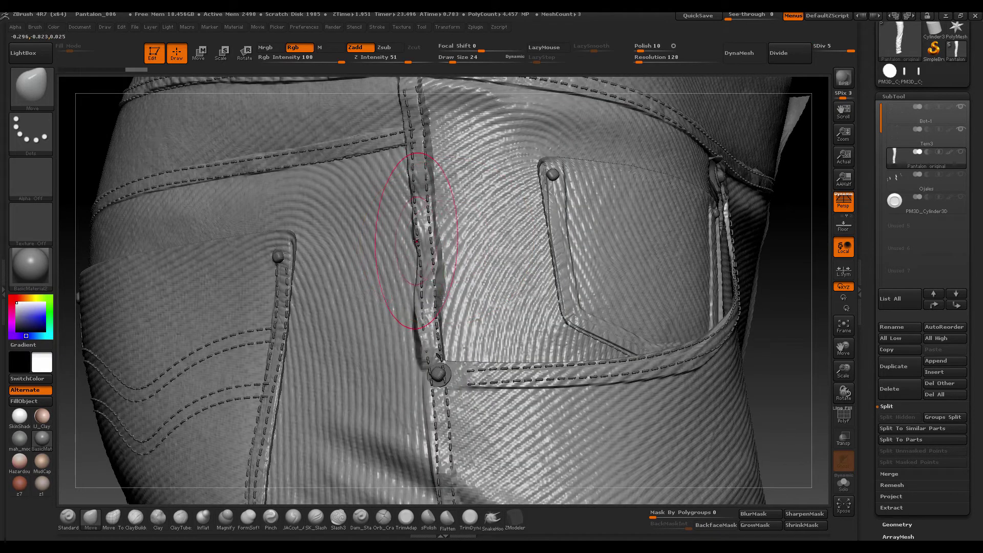
{"action": "left_click_drag", "start_coordinate": [450, 262], "coordinate": [436, 308]}
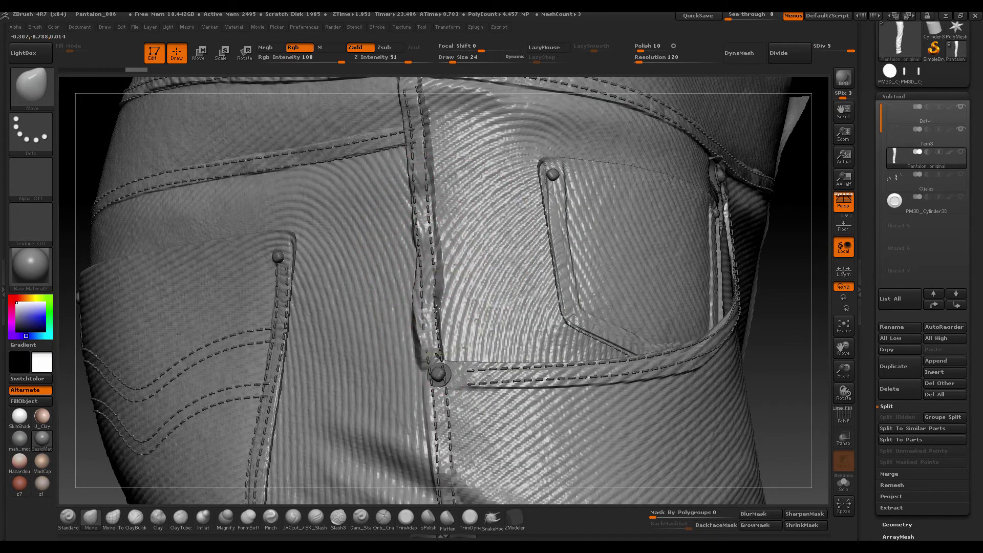
{"action": "left_click", "coordinate": [902, 140]}
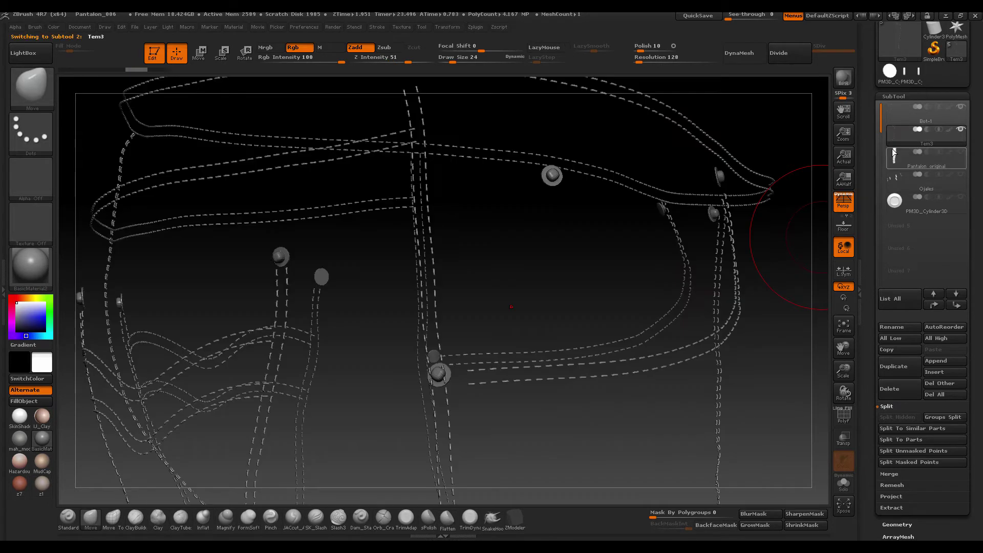
{"action": "left_click", "coordinate": [960, 153]}
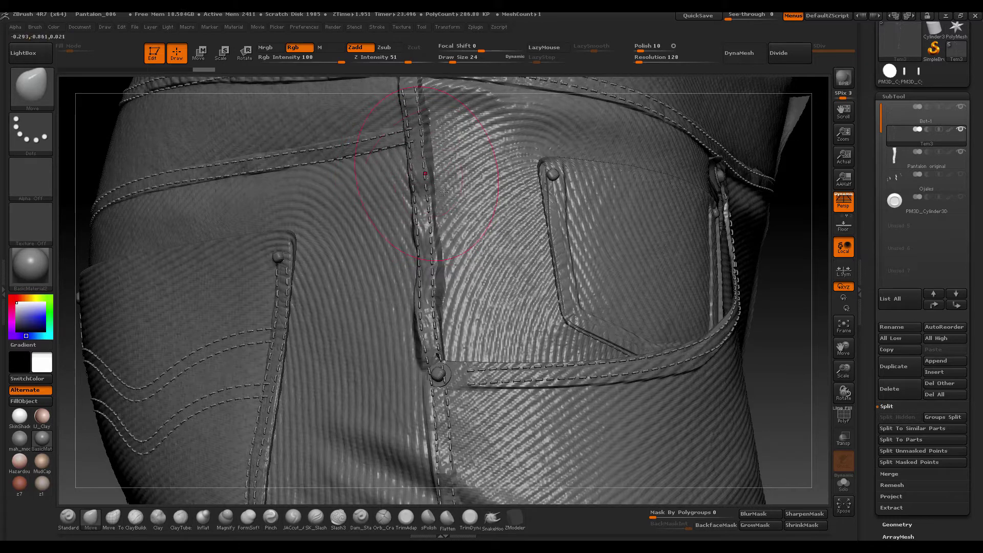
{"action": "middle_click_drag", "start_coordinate": [418, 144], "coordinate": [420, 187]}
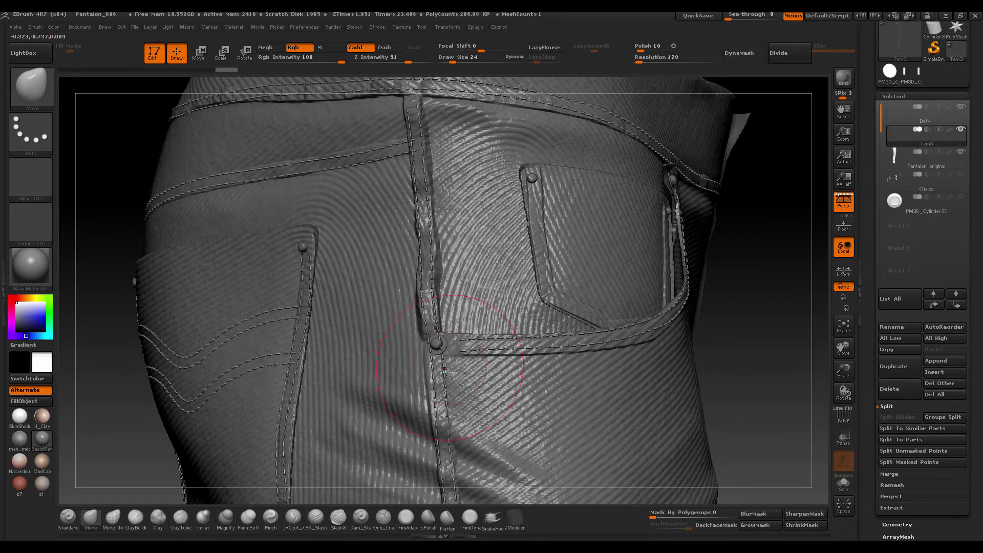
{"action": "left_click_drag", "start_coordinate": [708, 378], "coordinate": [441, 301], "text": "alt"}
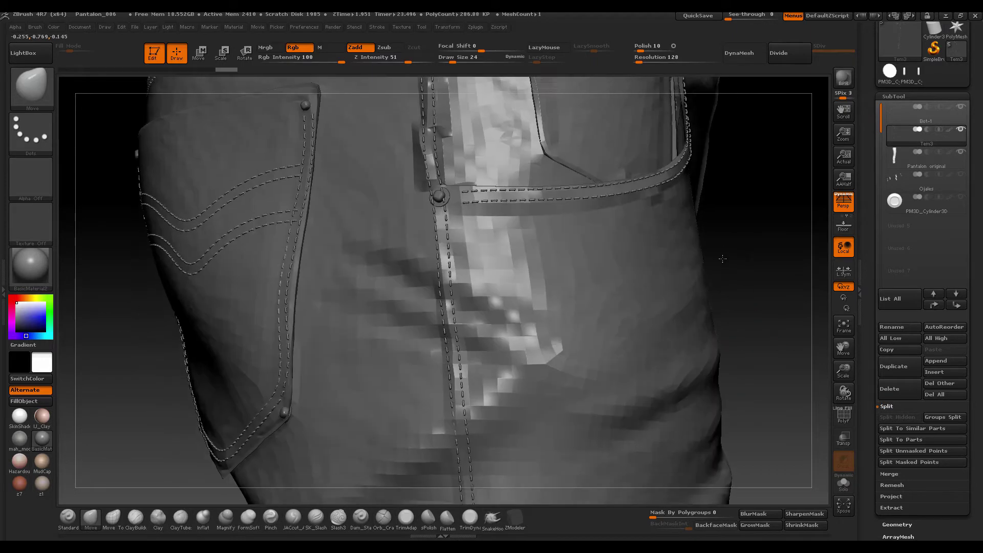
{"action": "left_click", "coordinate": [457, 351], "text": "alt"}
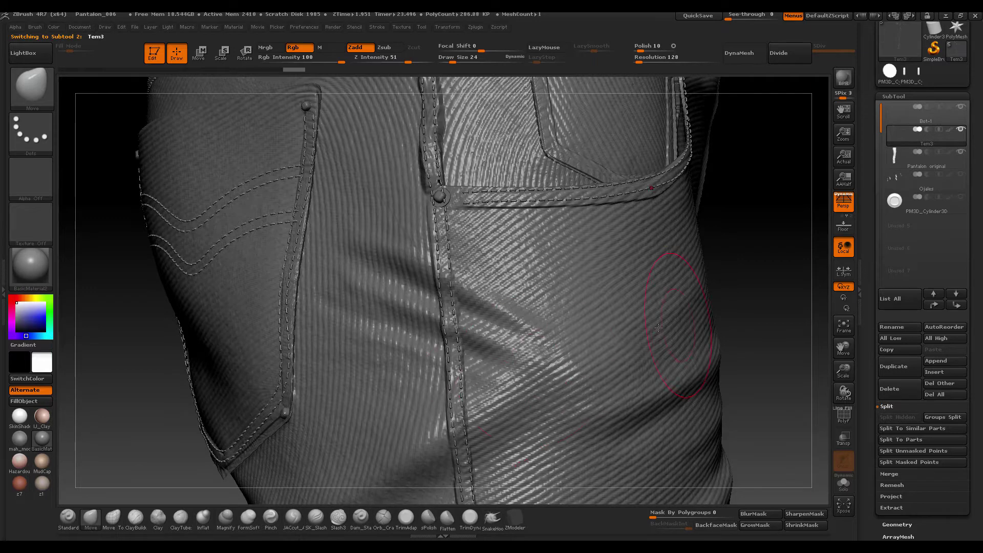
{"action": "mouse_move", "coordinate": [659, 328]}
{"action": "left_mouse_down"}
{"action": "mouse_move", "coordinate": [715, 357]}
{"action": "mouse_move", "coordinate": [549, 219]}
{"action": "left_mouse_up"}
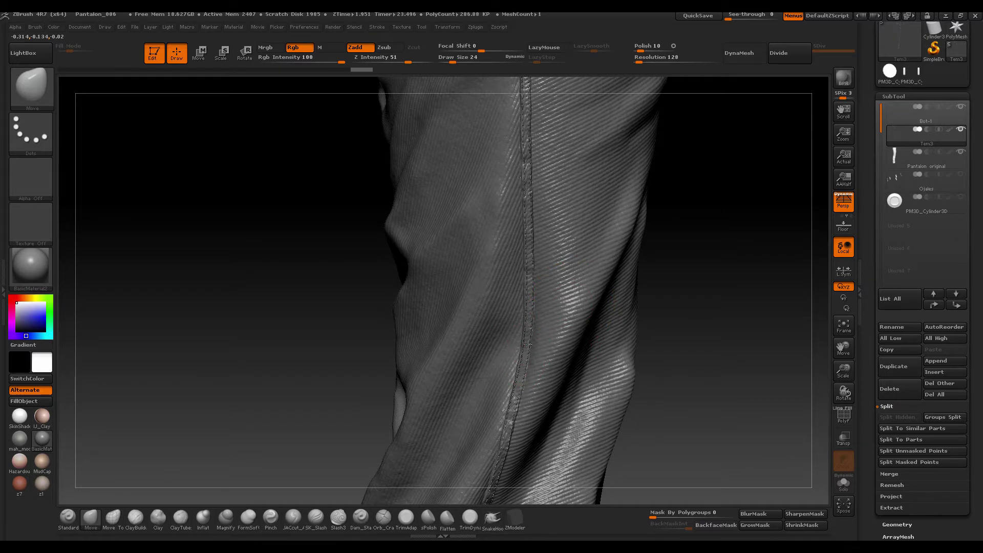
{"action": "mouse_move", "coordinate": [711, 361]}
{"action": "left_mouse_down"}
{"action": "mouse_move", "coordinate": [593, 351]}
{"action": "mouse_move", "coordinate": [512, 394]}
{"action": "left_mouse_up"}
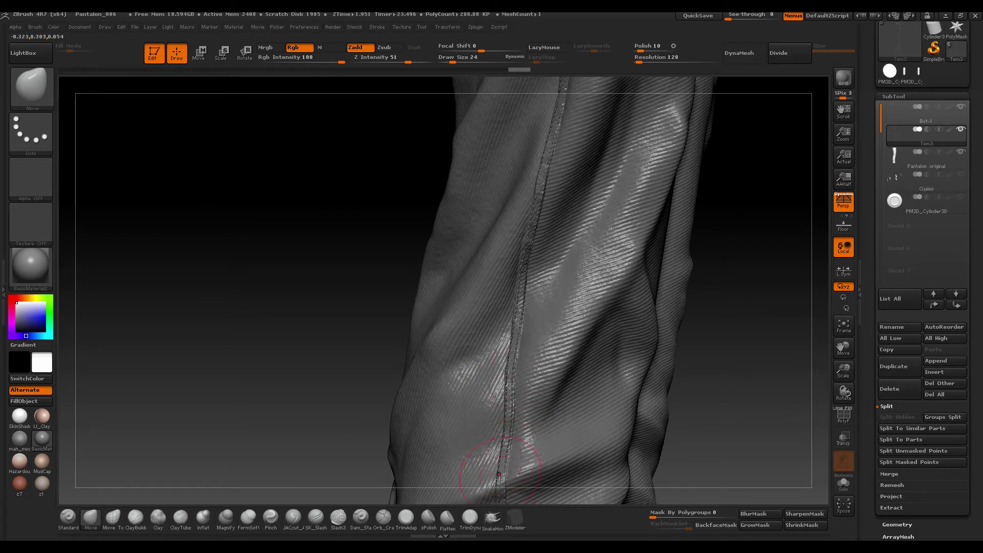
{"action": "mouse_move", "coordinate": [459, 430]}
{"action": "left_mouse_down"}
{"action": "mouse_move", "coordinate": [687, 246]}
{"action": "mouse_move", "coordinate": [392, 228]}
{"action": "left_mouse_up"}
{"action": "key", "text": "f"}
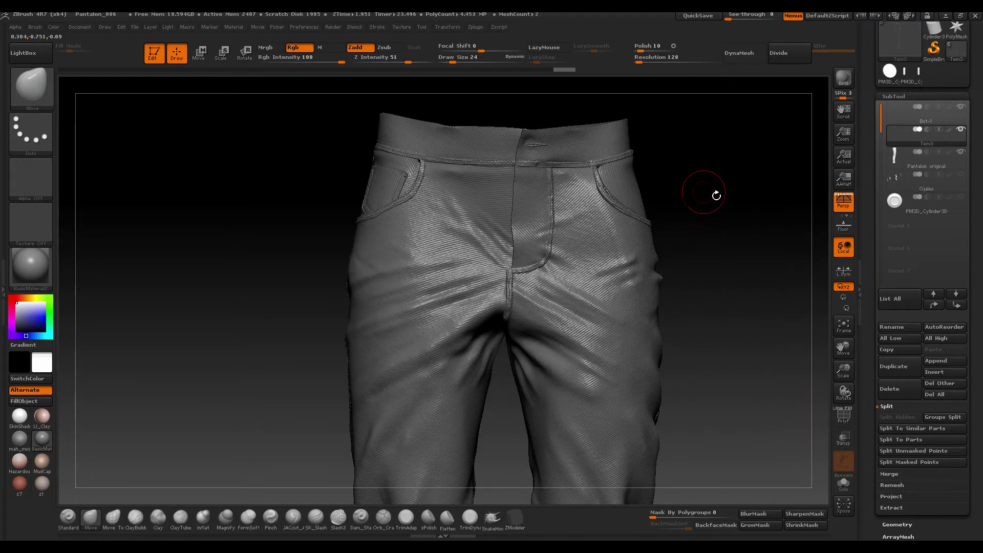
- Turn the jeans to the front view and set painting to the M channel only
{"action": "left_click_drag", "start_coordinate": [713, 193], "coordinate": [550, 307], "text": "alt"}
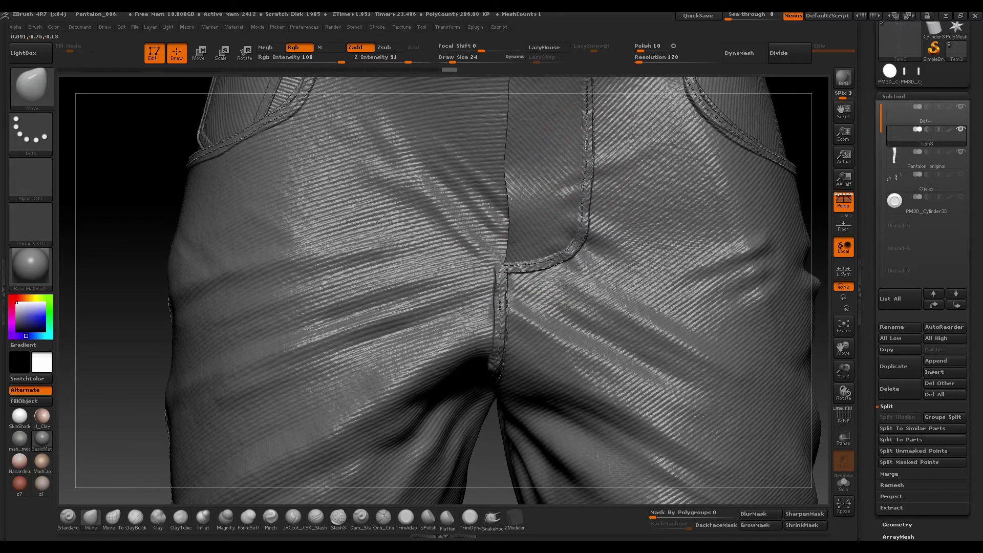
{"action": "left_click_drag", "start_coordinate": [592, 110], "coordinate": [780, 121], "text": "alt"}
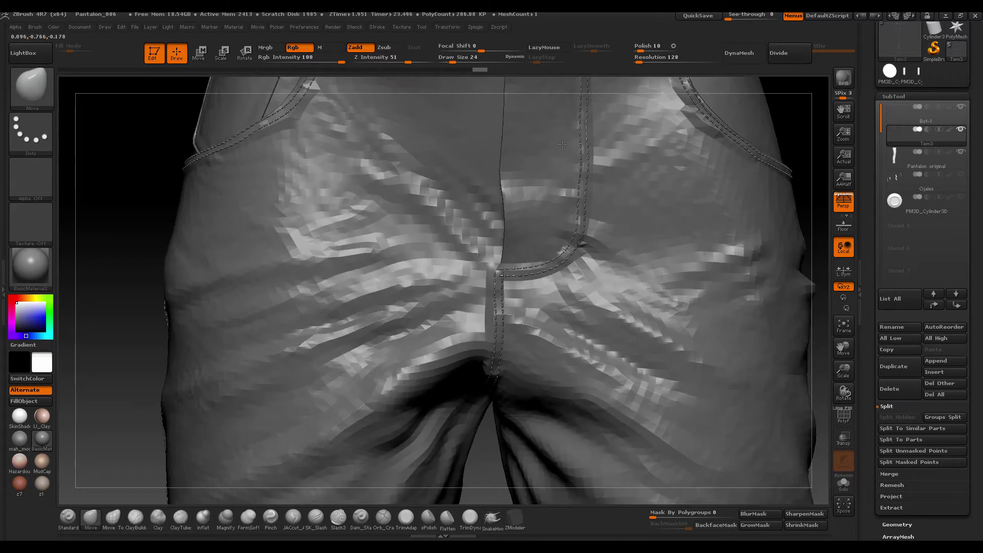
{"action": "left_click_drag", "start_coordinate": [767, 202], "coordinate": [576, 197], "text": "alt"}
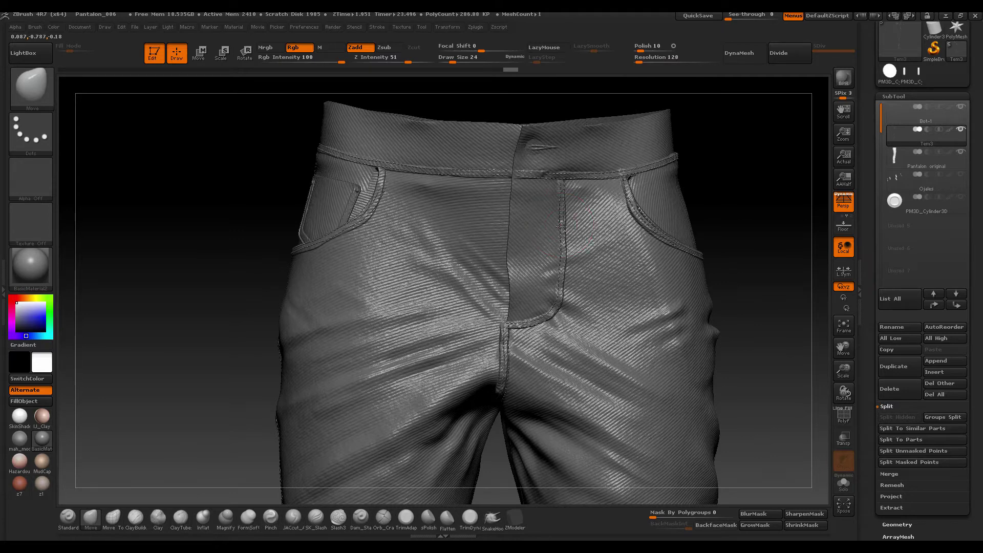
{"action": "mouse_move", "coordinate": [294, 275]}
{"action": "left_mouse_down"}
{"action": "mouse_move", "coordinate": [215, 292]}
{"action": "mouse_move", "coordinate": [402, 197]}
{"action": "left_mouse_up"}
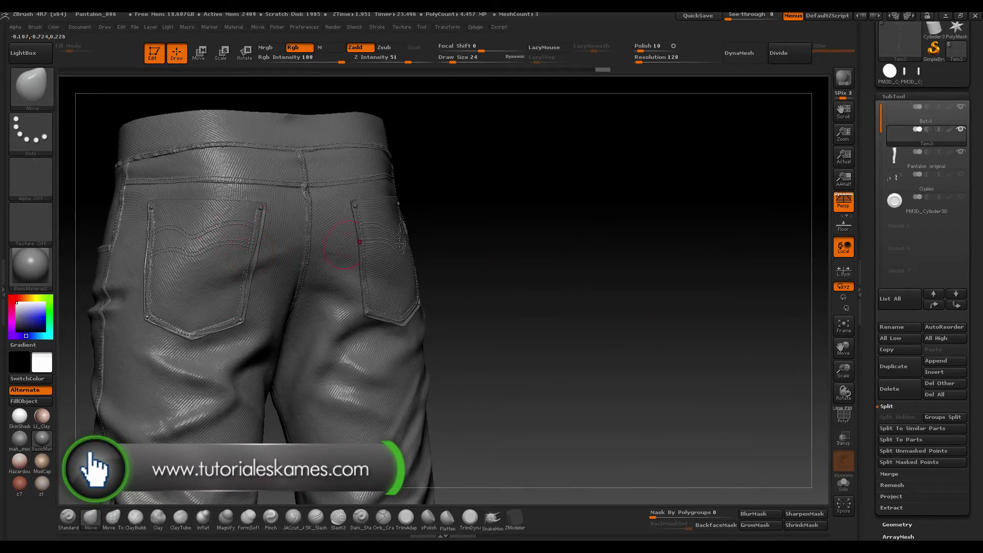
{"action": "left_click_drag", "start_coordinate": [411, 224], "coordinate": [667, 264]}
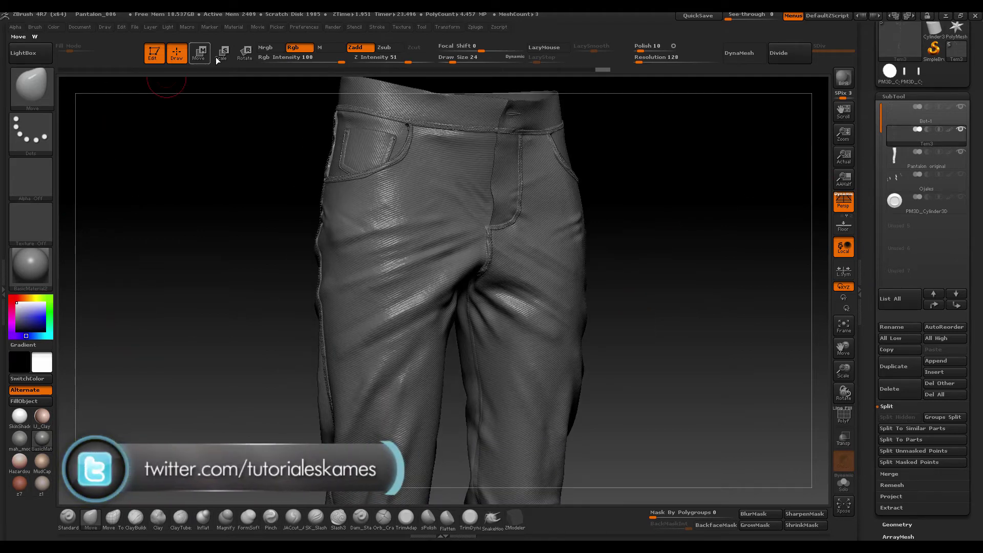
{"action": "left_click", "coordinate": [331, 48]}
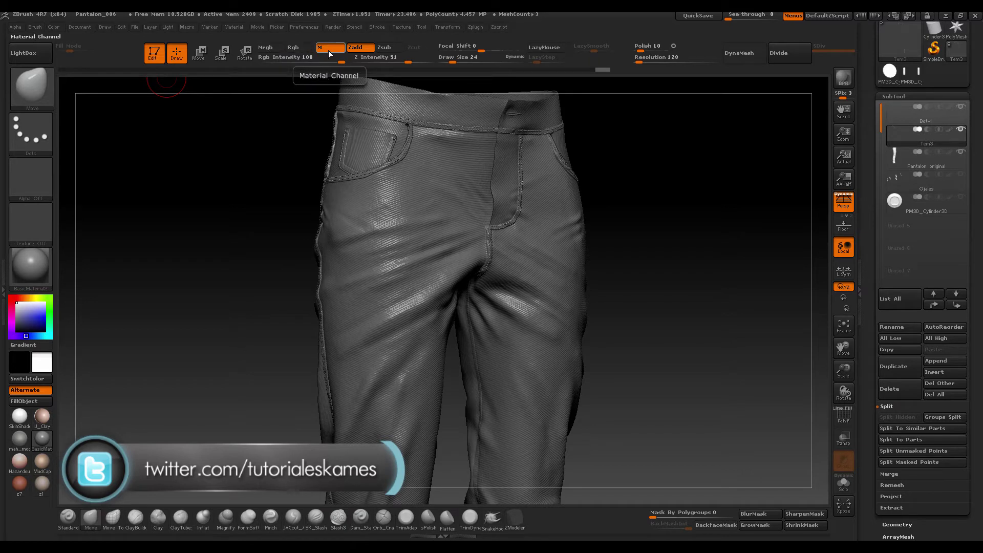
- Apply SkinShade4 with the Standard brush and fill the stitching with the material
{"action": "left_click", "coordinate": [23, 421]}
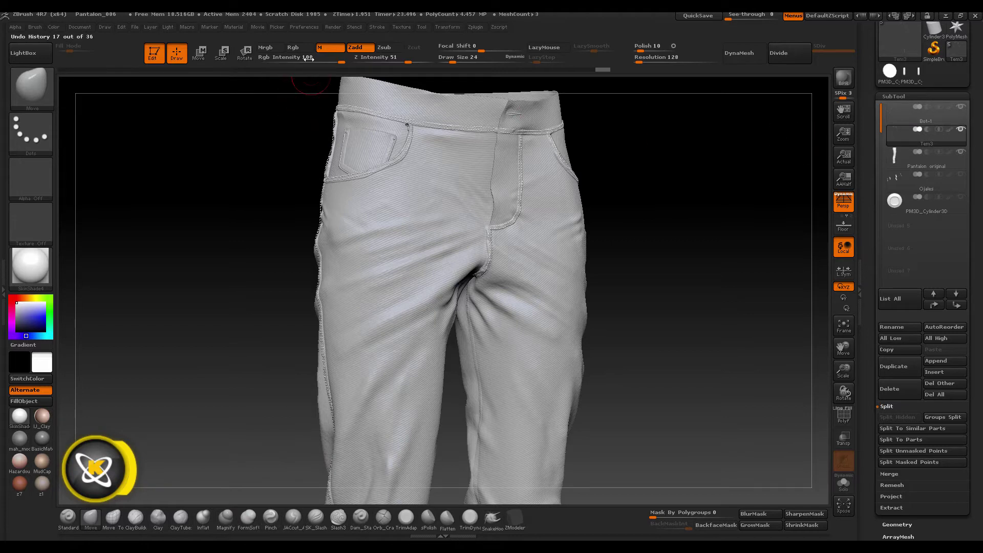
{"action": "left_click", "coordinate": [76, 522]}
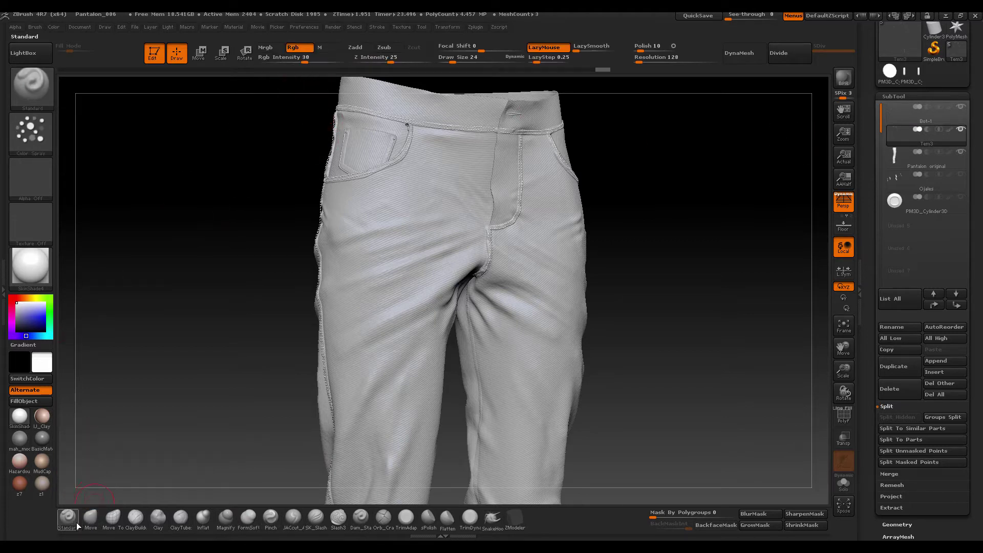
{"action": "left_click", "coordinate": [328, 47]}
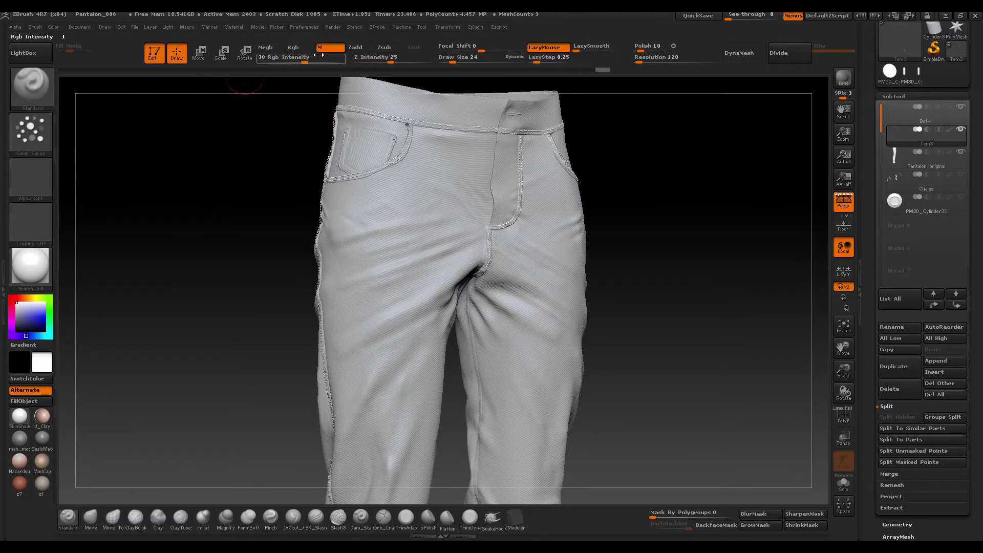
{"action": "left_click", "coordinate": [29, 403]}
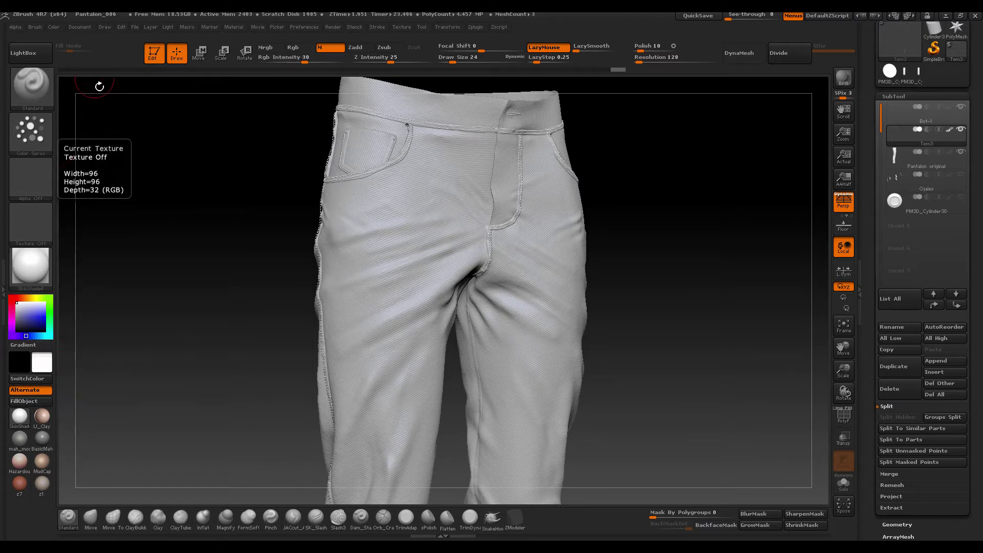
- Fill the stitching with a dark olive colour at full Rgb intensity
{"action": "left_click", "coordinate": [34, 298]}
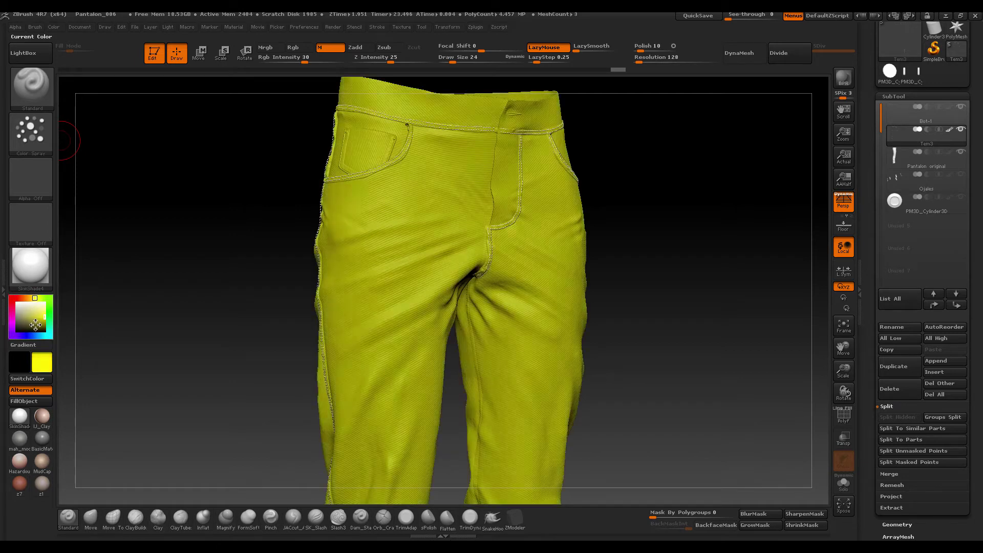
{"action": "left_click", "coordinate": [33, 322]}
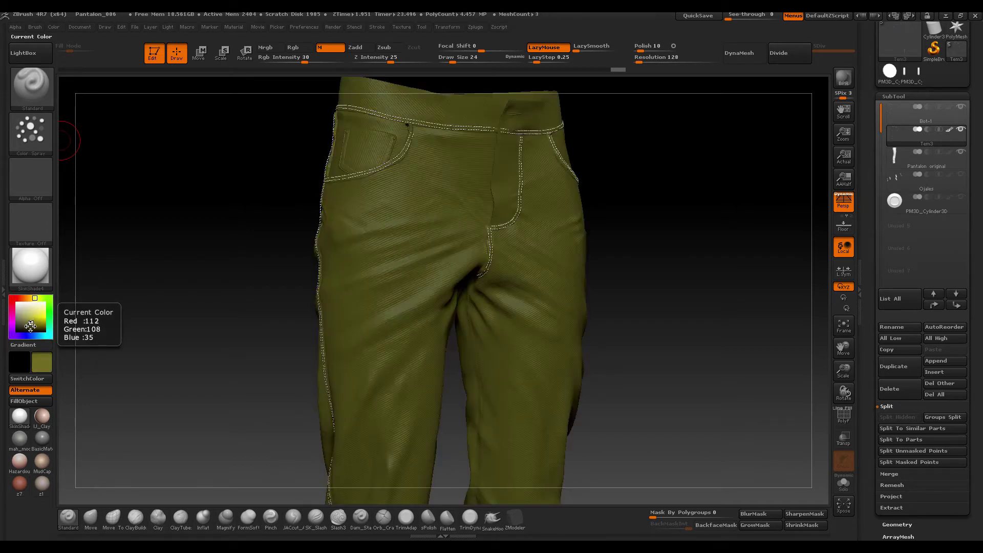
{"action": "left_click", "coordinate": [30, 324]}
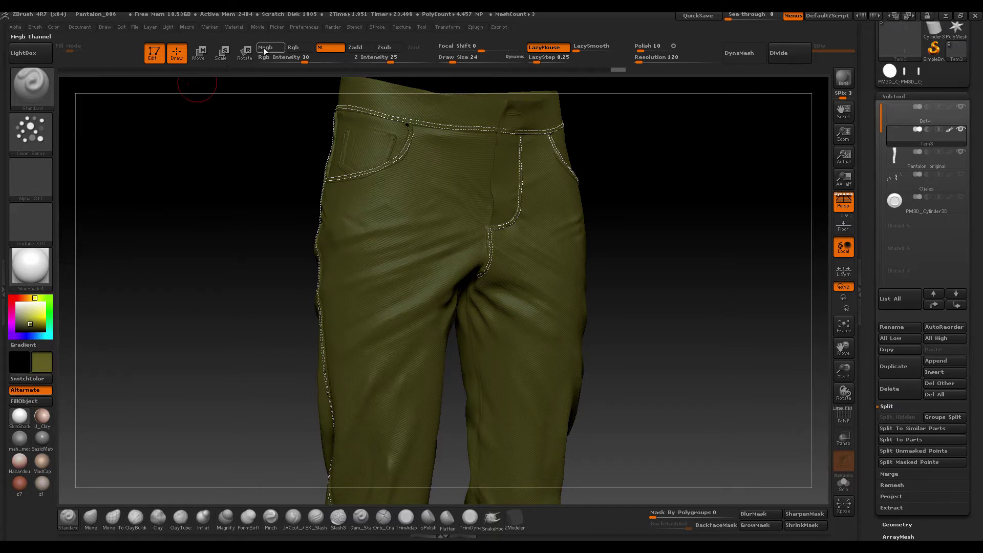
{"action": "left_click", "coordinate": [299, 49]}
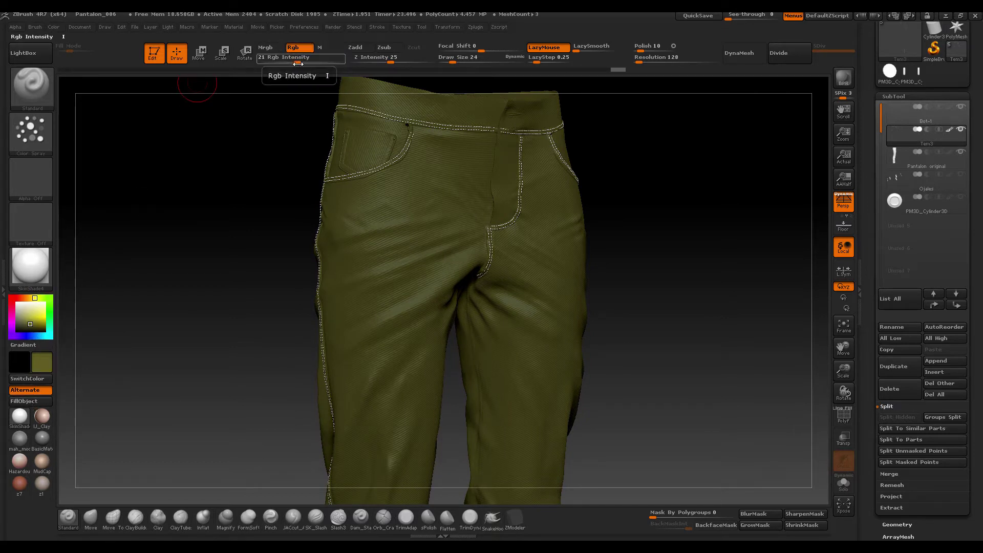
{"action": "left_click_drag", "start_coordinate": [298, 62], "coordinate": [328, 65]}
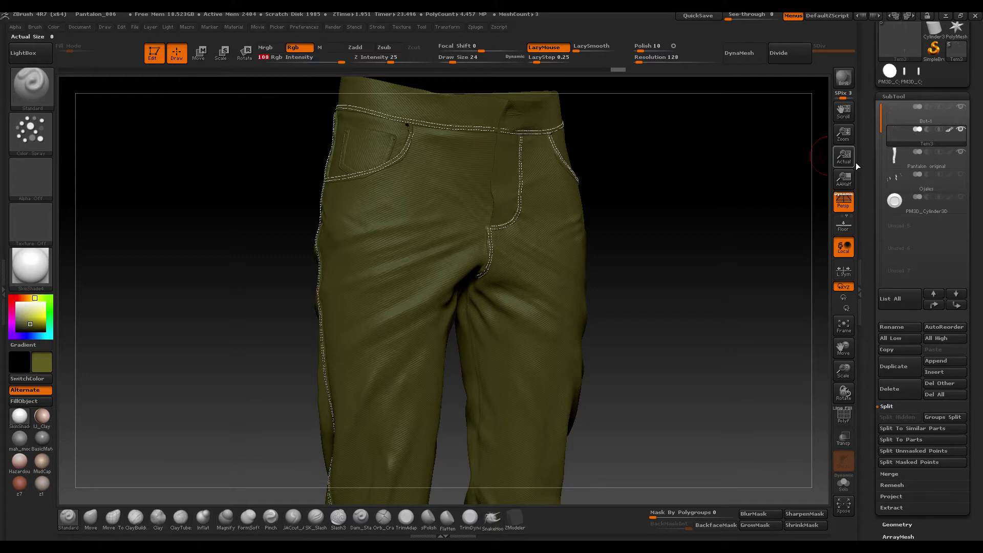
{"action": "left_click", "coordinate": [32, 403]}
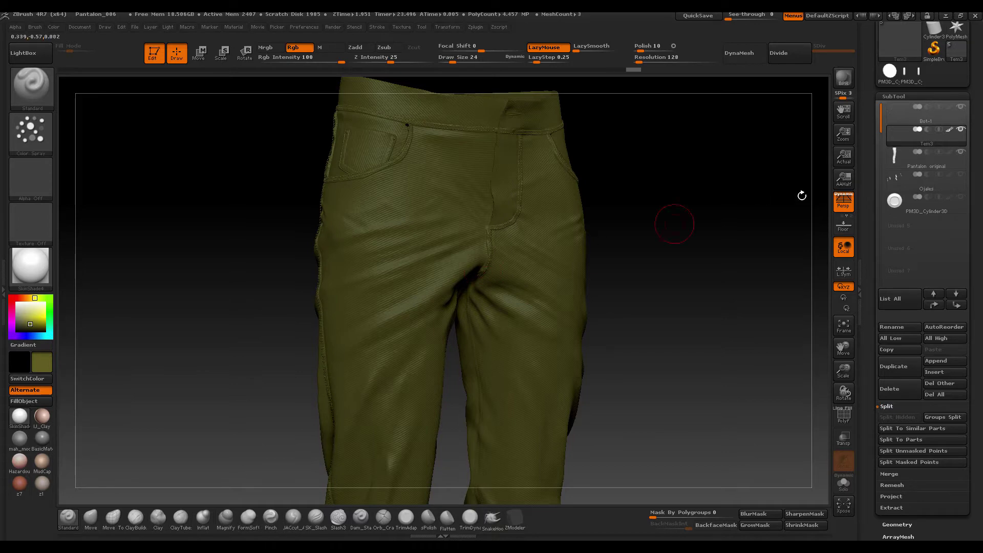
- Enable polypaint on Pantalon original to show its blue denim colouring
{"action": "left_click", "coordinate": [950, 151]}
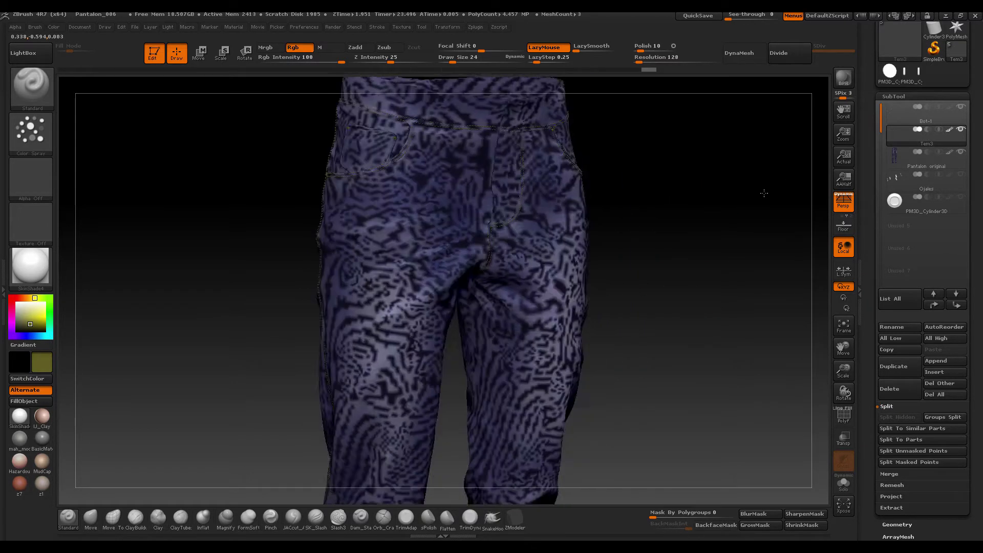
{"action": "left_click_drag", "start_coordinate": [764, 191], "coordinate": [307, 234]}
{"action": "mouse_move", "coordinate": [544, 204]}
{"action": "left_mouse_down"}
{"action": "mouse_move", "coordinate": [501, 213]}
{"action": "mouse_move", "coordinate": [548, 269]}
{"action": "mouse_move", "coordinate": [630, 297]}
{"action": "mouse_move", "coordinate": [678, 274]}
{"action": "mouse_move", "coordinate": [755, 289]}
{"action": "mouse_move", "coordinate": [725, 252]}
{"action": "left_mouse_up"}
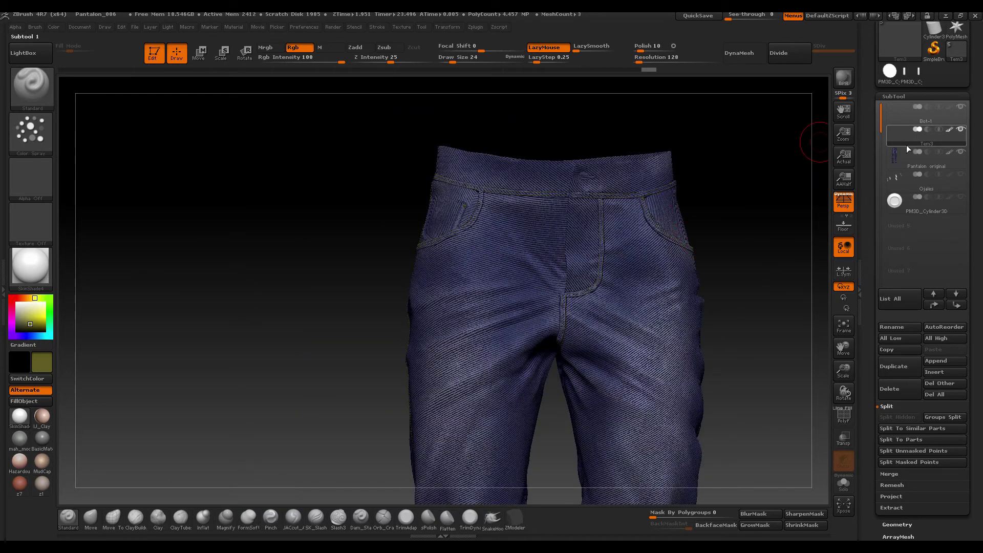
- Select Bot-1 and show the PM3D_Cylinder3D rivets subtool, viewing the pocket
{"action": "left_click", "coordinate": [902, 118]}
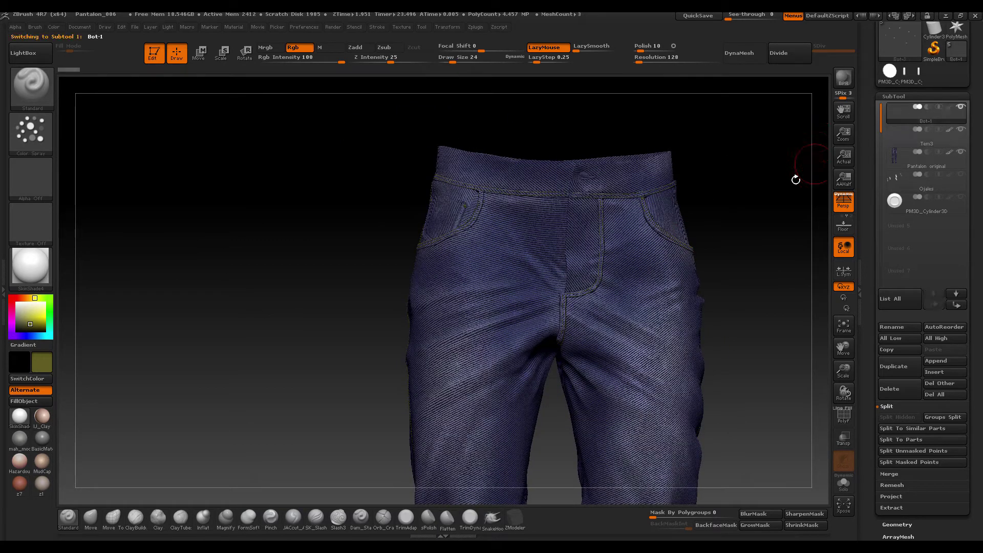
{"action": "left_click", "coordinate": [961, 199]}
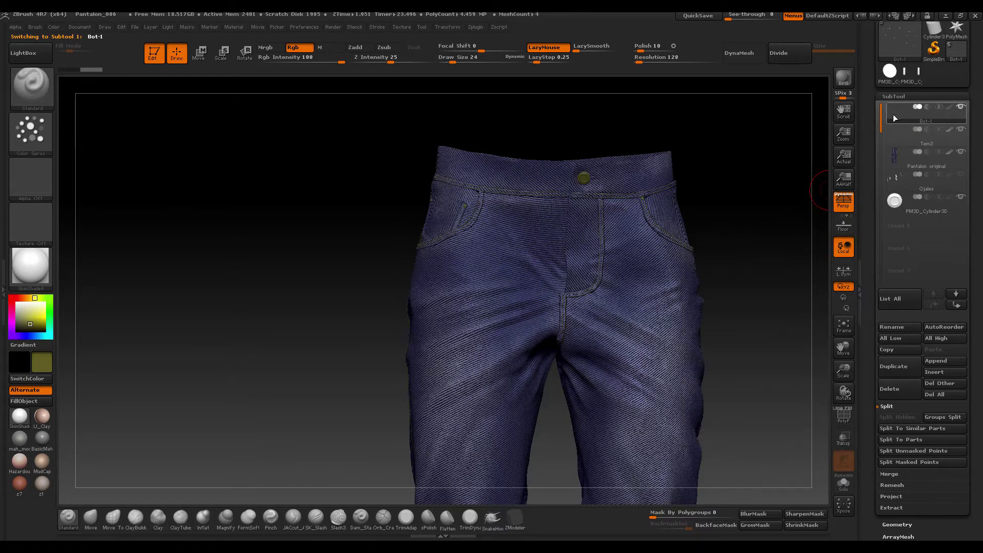
{"action": "left_click_drag", "start_coordinate": [287, 282], "coordinate": [449, 339]}
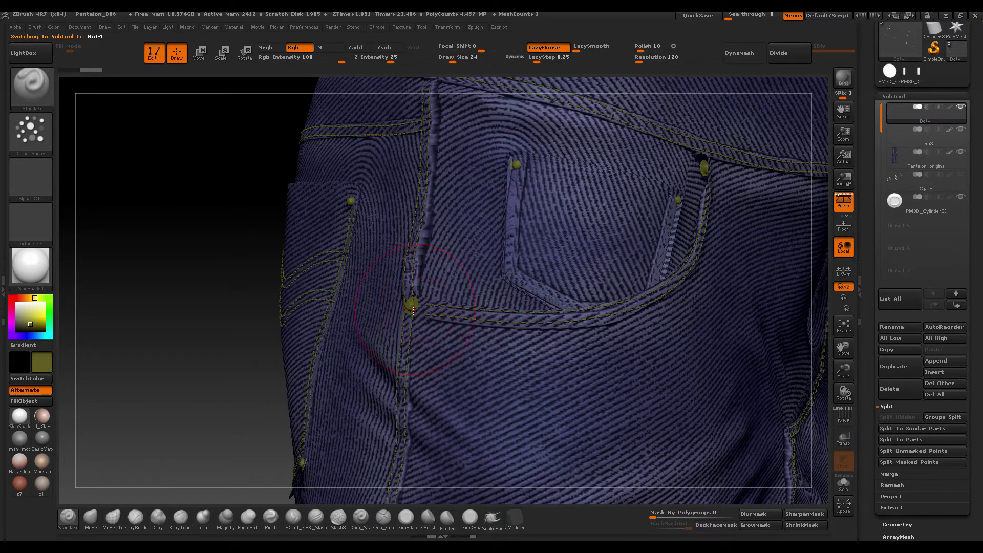
- Nudge a front-pocket rivet into place with the Move brush at Draw Size 15
{"action": "left_click", "coordinate": [90, 517]}
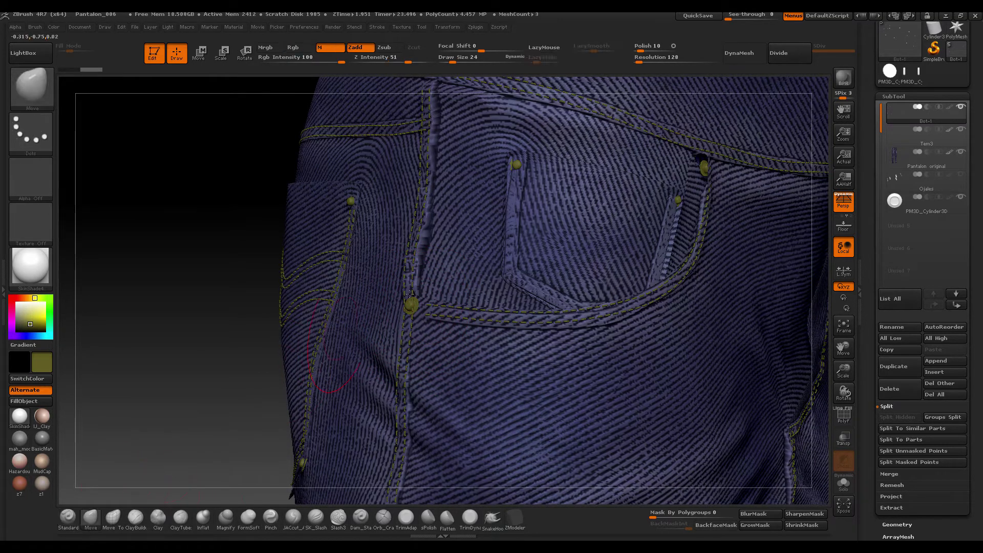
{"action": "key", "text": "s"}
{"action": "key", "text": "Return"}
{"action": "left_click_drag", "start_coordinate": [521, 168], "coordinate": [518, 171]}
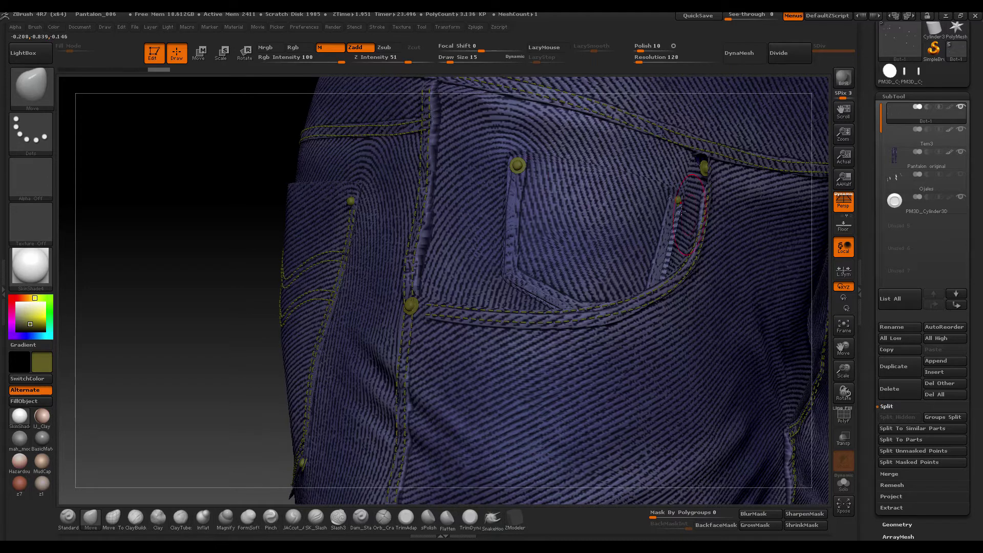
- Orbit around the jeans to inspect the rivets on the front and back pockets
{"action": "mouse_move", "coordinate": [222, 318]}
{"action": "left_mouse_down"}
{"action": "mouse_move", "coordinate": [699, 210]}
{"action": "mouse_move", "coordinate": [693, 202]}
{"action": "left_mouse_up"}
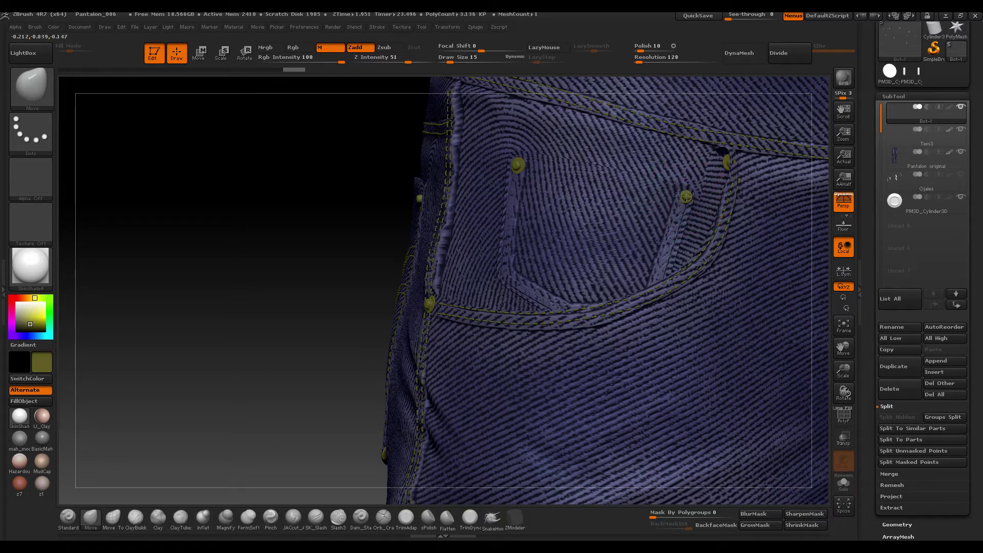
{"action": "left_click_drag", "start_coordinate": [280, 266], "coordinate": [597, 198]}
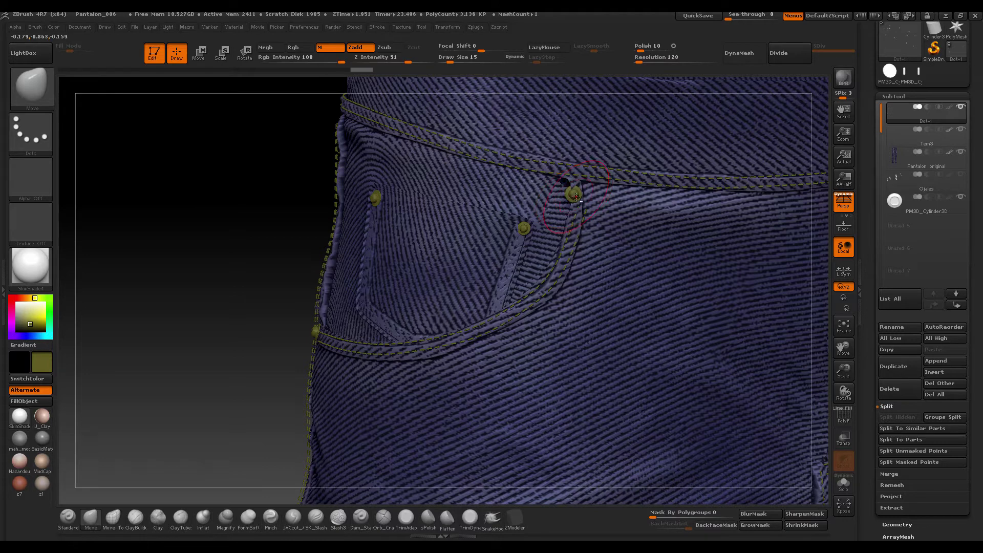
{"action": "mouse_move", "coordinate": [581, 198]}
{"action": "left_mouse_down"}
{"action": "mouse_move", "coordinate": [279, 331]}
{"action": "mouse_move", "coordinate": [389, 328]}
{"action": "left_mouse_up"}
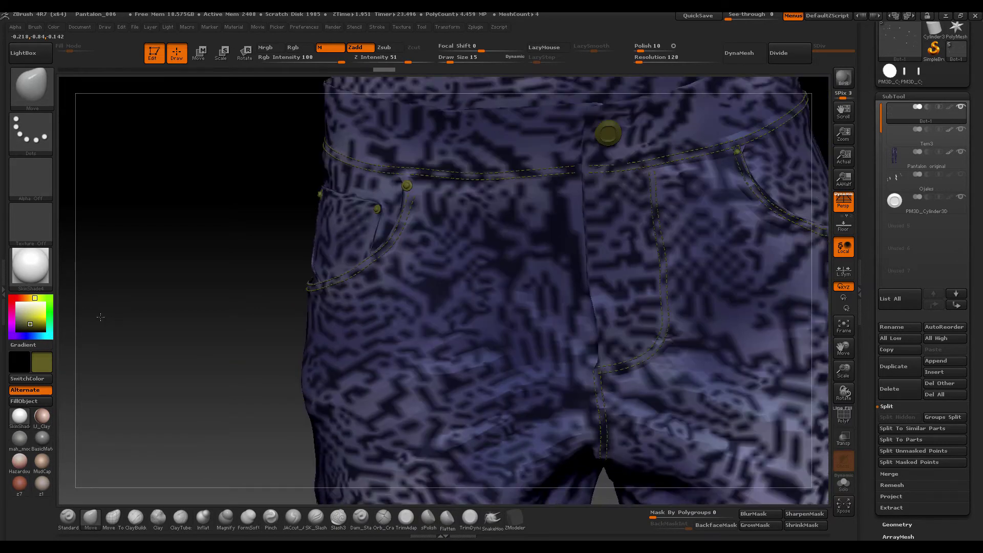
{"action": "left_click_drag", "start_coordinate": [804, 158], "coordinate": [621, 142]}
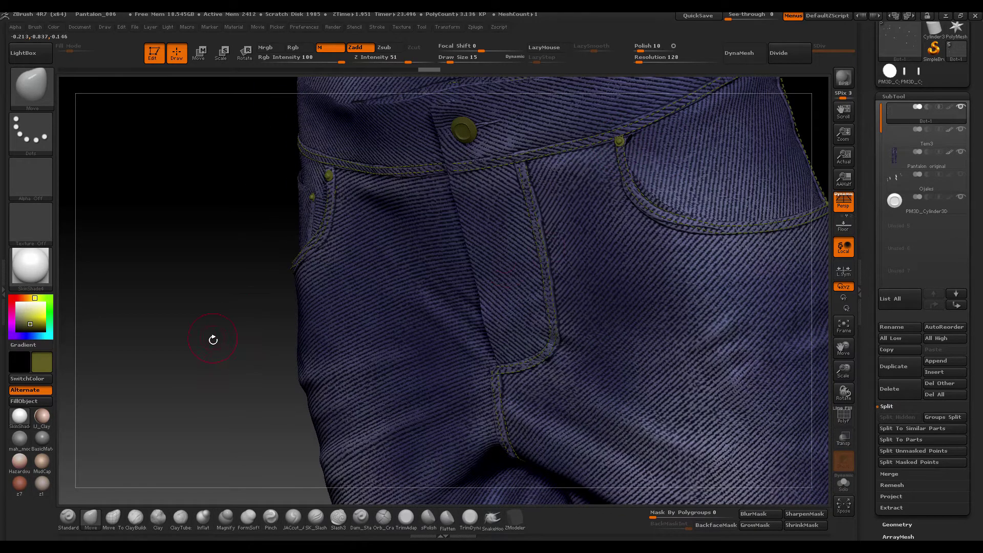
{"action": "mouse_move", "coordinate": [213, 340]}
{"action": "left_mouse_down"}
{"action": "mouse_move", "coordinate": [670, 222]}
{"action": "mouse_move", "coordinate": [688, 242]}
{"action": "left_mouse_up"}
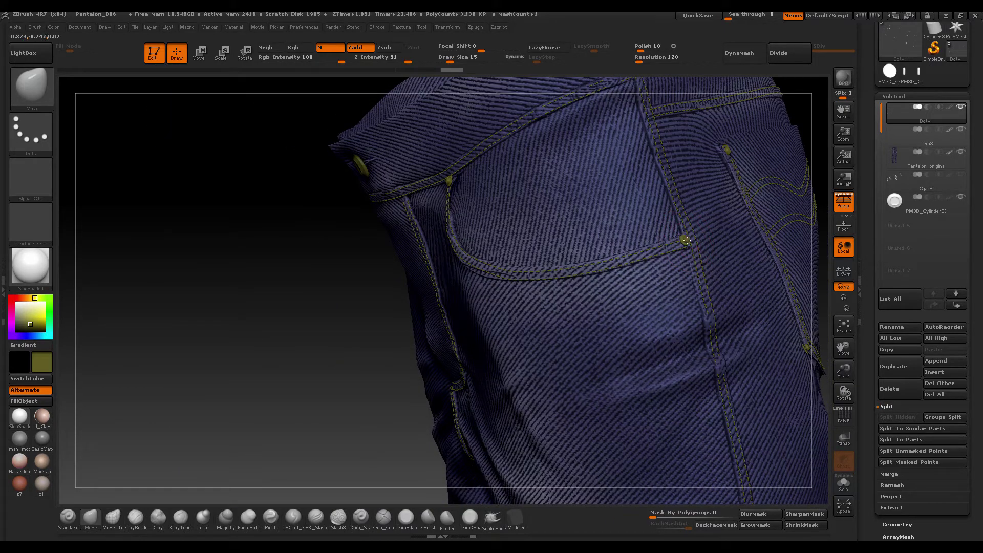
{"action": "mouse_move", "coordinate": [326, 360]}
{"action": "left_mouse_down"}
{"action": "mouse_move", "coordinate": [532, 300]}
{"action": "mouse_move", "coordinate": [526, 285]}
{"action": "left_mouse_up"}
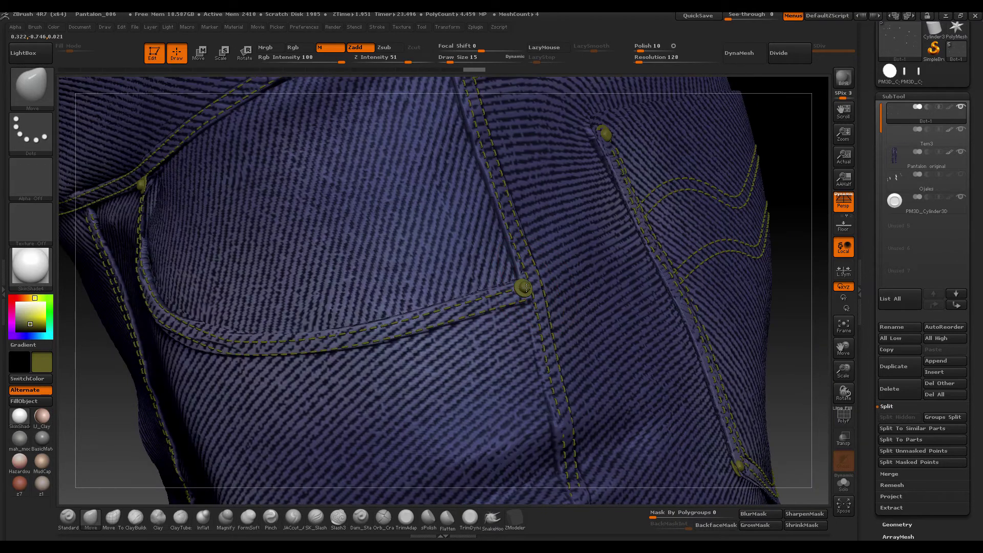
{"action": "left_click_drag", "start_coordinate": [781, 310], "coordinate": [541, 249]}
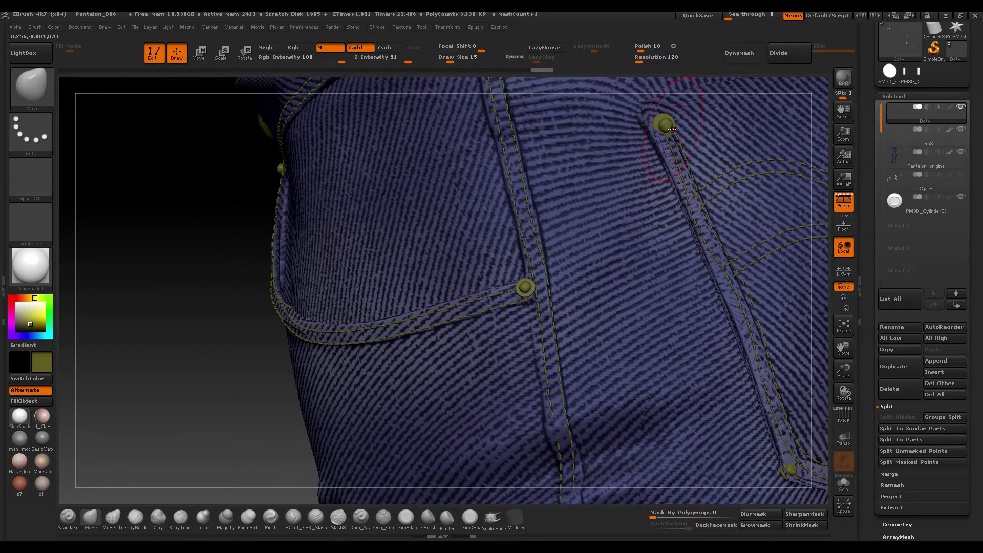
{"action": "mouse_move", "coordinate": [668, 142]}
{"action": "left_mouse_down", "text": "alt"}
{"action": "mouse_move", "coordinate": [336, 407]}
{"action": "mouse_move", "coordinate": [292, 363]}
{"action": "mouse_move", "coordinate": [770, 340]}
{"action": "mouse_move", "coordinate": [392, 337]}
{"action": "left_mouse_up", "text": "alt"}
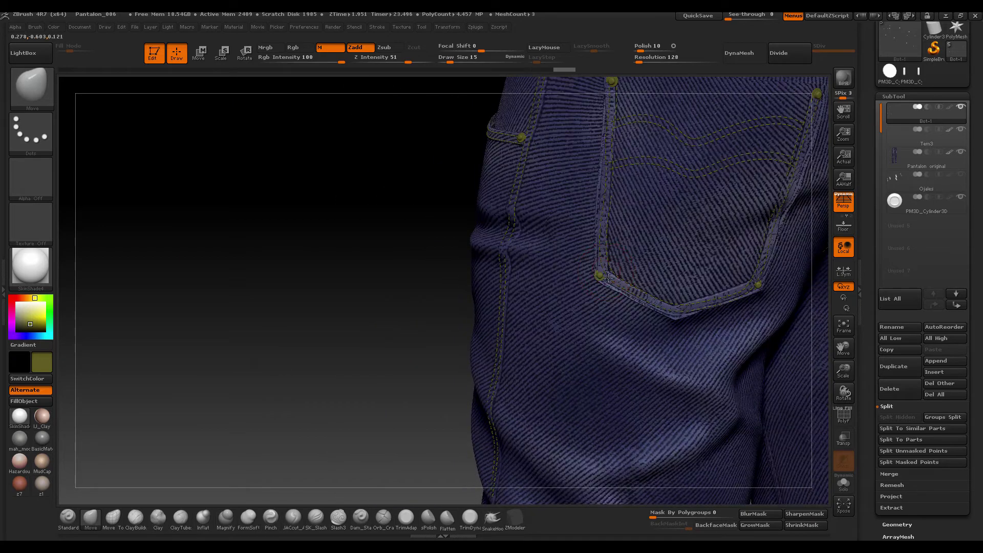
{"action": "left_click_drag", "start_coordinate": [358, 344], "coordinate": [578, 272]}
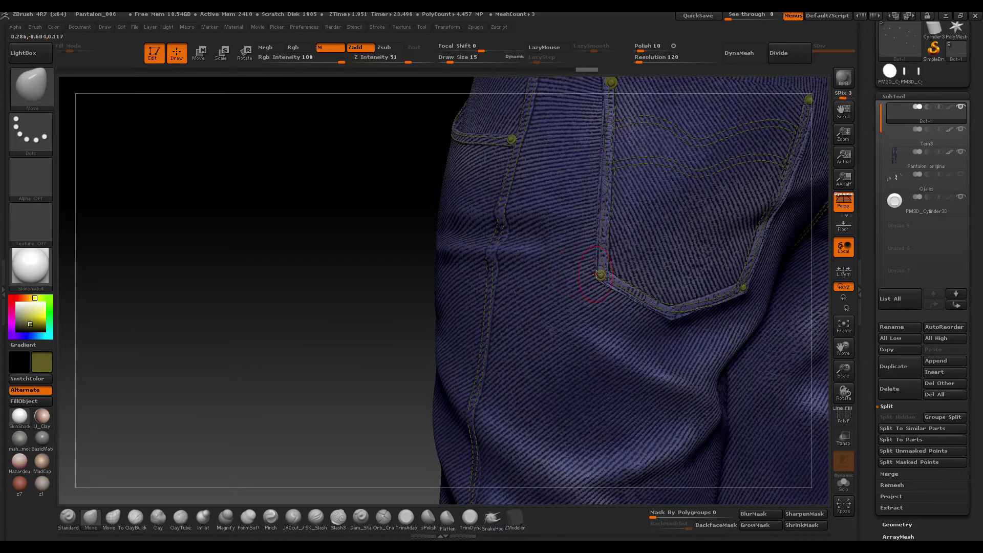
{"action": "left_click_drag", "start_coordinate": [338, 368], "coordinate": [664, 284]}
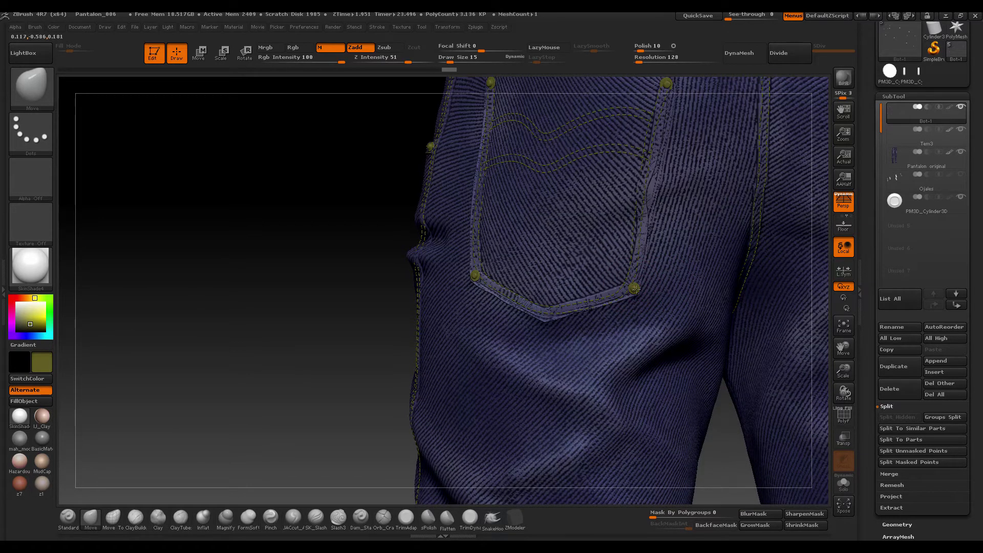
{"action": "left_click_drag", "start_coordinate": [259, 242], "coordinate": [626, 162]}
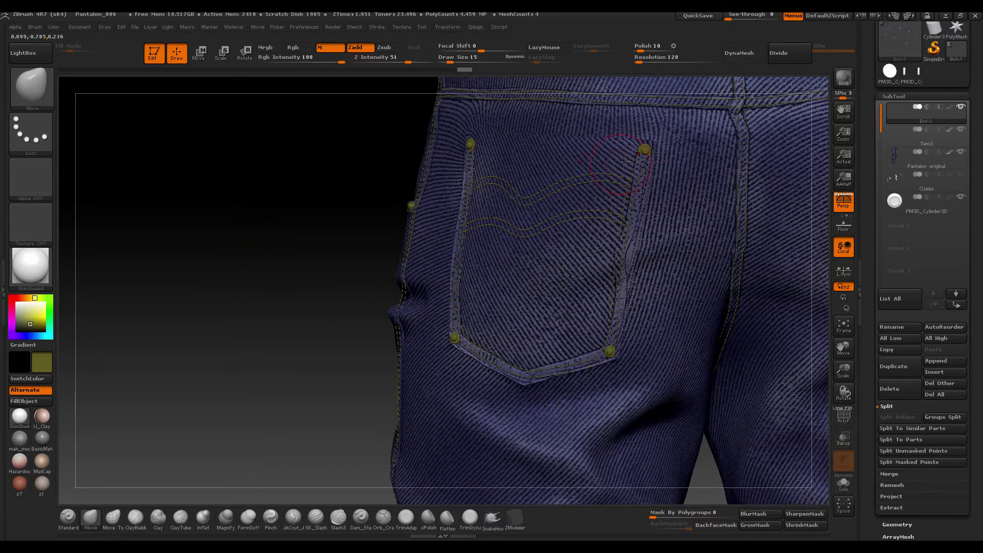
{"action": "left_click_drag", "start_coordinate": [212, 285], "coordinate": [688, 298]}
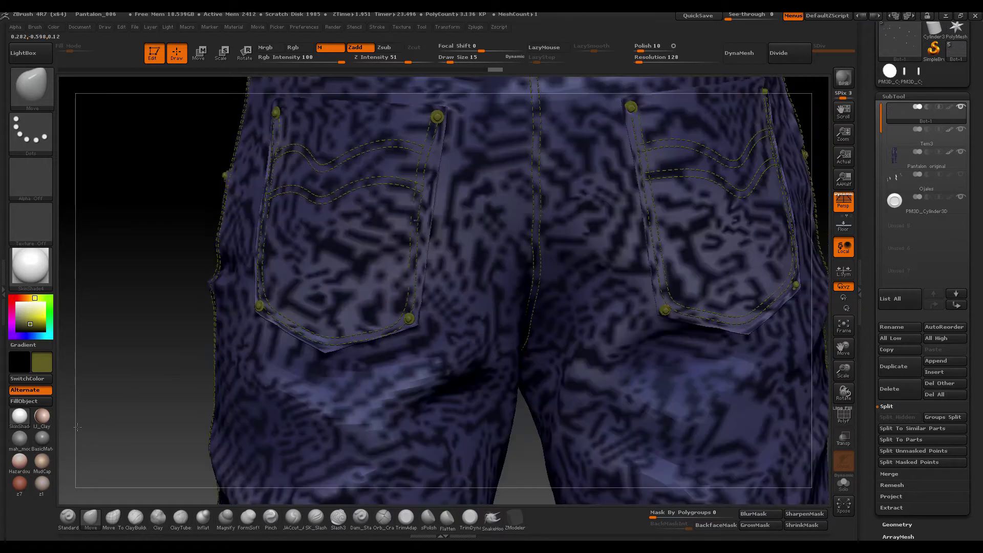
{"action": "left_click_drag", "start_coordinate": [214, 356], "coordinate": [498, 178]}
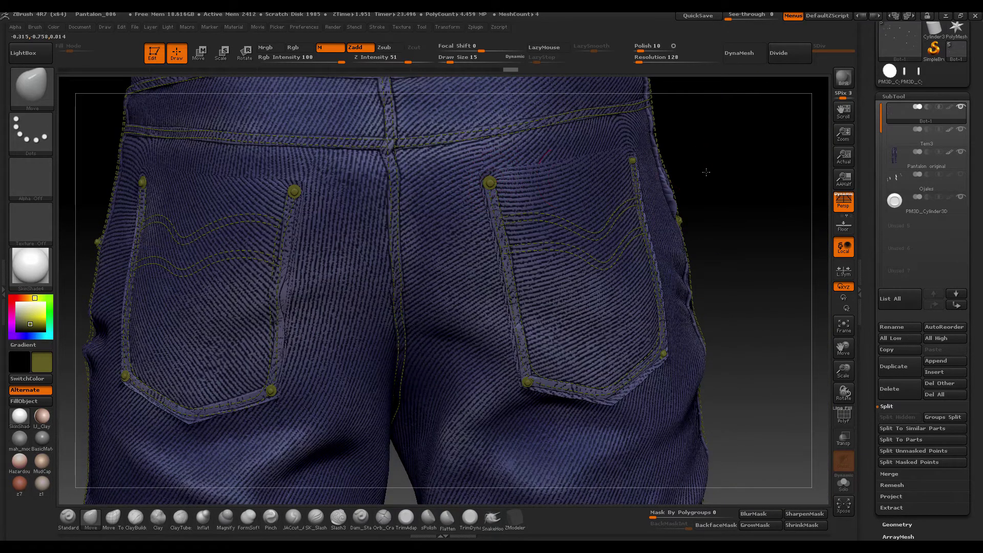
{"action": "left_click_drag", "start_coordinate": [706, 173], "coordinate": [703, 147]}
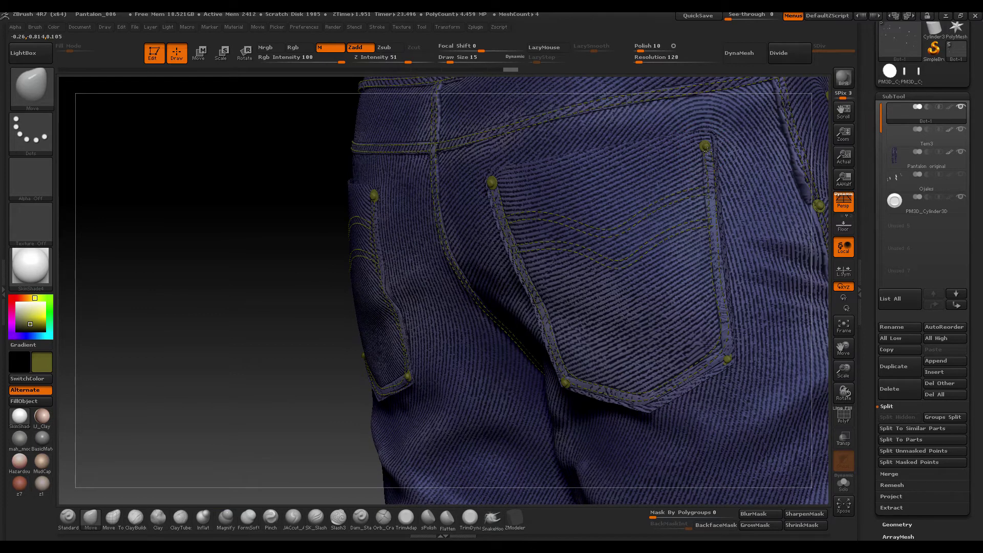
{"action": "left_click_drag", "start_coordinate": [292, 303], "coordinate": [537, 297]}
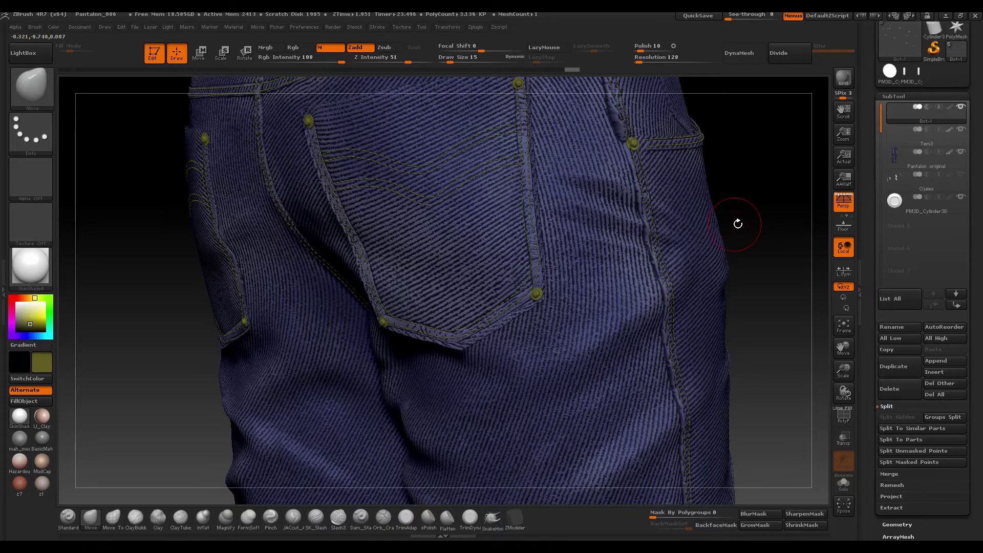
{"action": "mouse_move", "coordinate": [738, 224]}
{"action": "left_mouse_down"}
{"action": "mouse_move", "coordinate": [701, 257]}
{"action": "mouse_move", "coordinate": [695, 320]}
{"action": "mouse_move", "coordinate": [463, 267]}
{"action": "left_mouse_up"}
{"action": "key", "text": "f"}
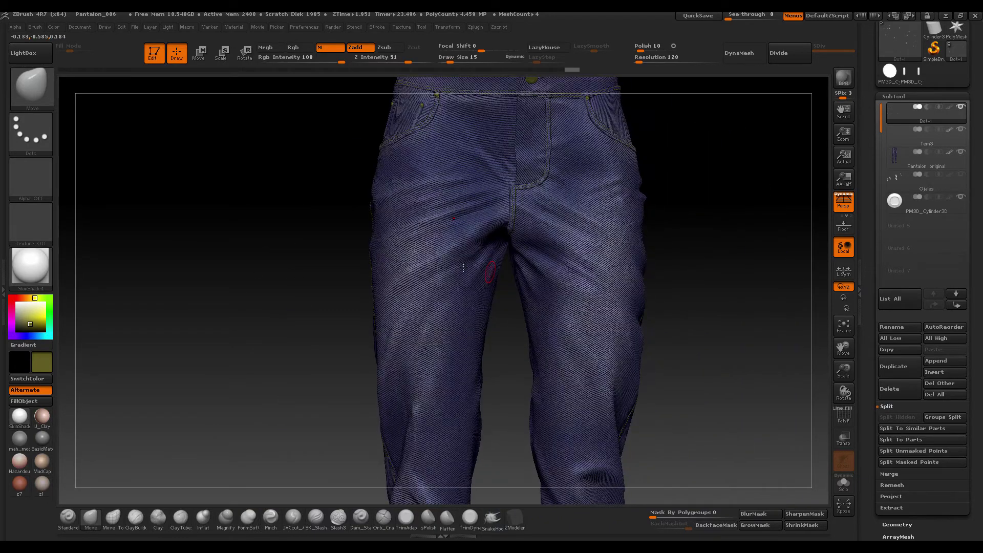
{"action": "key", "text": "f"}
{"action": "left_click_drag", "start_coordinate": [621, 252], "coordinate": [556, 301]}
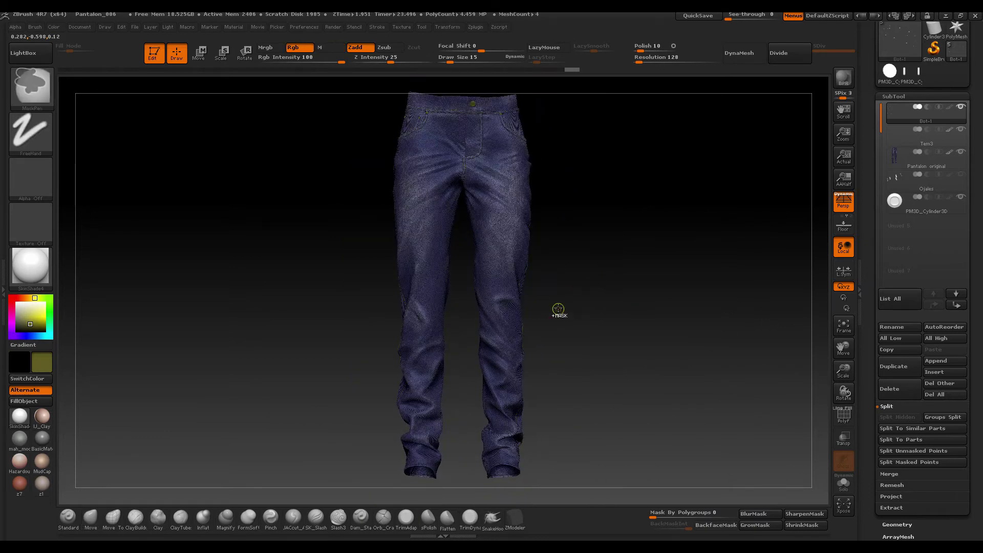
- Save the project as Pantalon_007
{"action": "key", "text": "ctrl+s"}
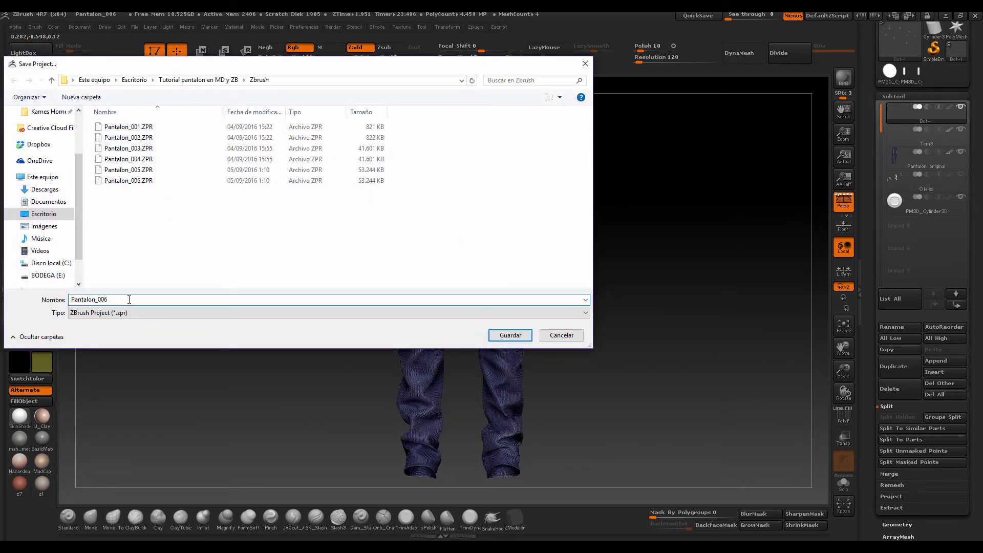
{"action": "key", "text": "BackSpace"}
{"action": "type", "text": "7"}
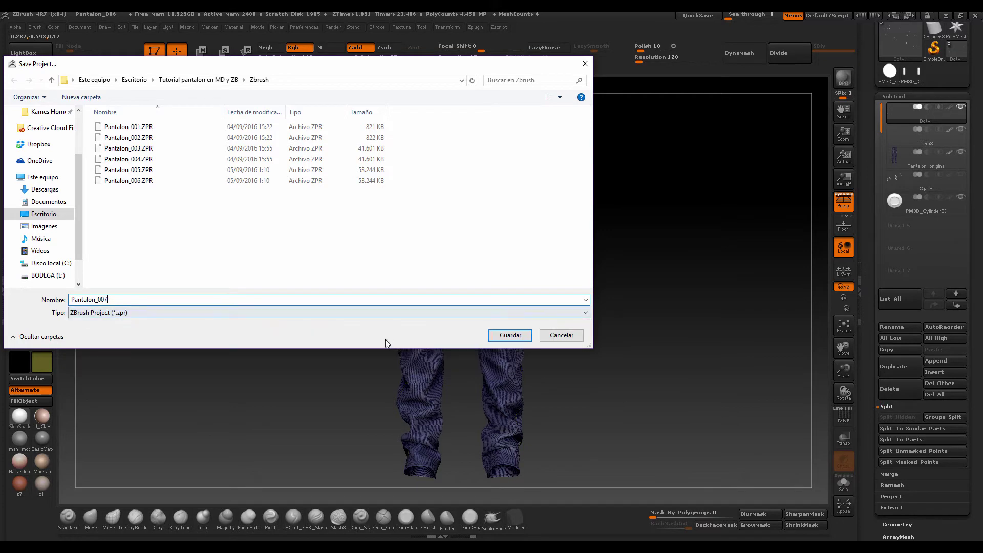
{"action": "left_click", "coordinate": [505, 336]}
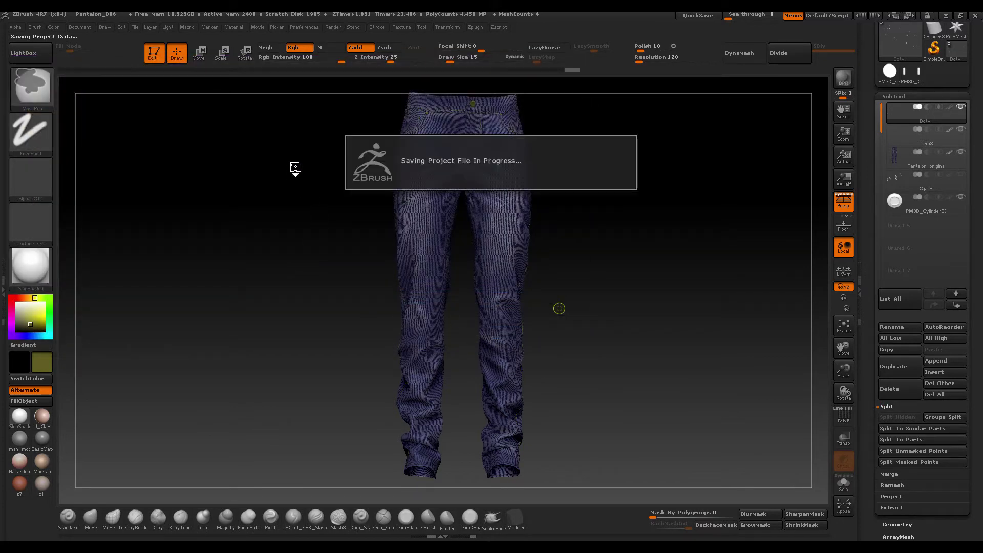
- Save the project again as Pantalon_008
{"action": "key", "text": "ctrl+s"}
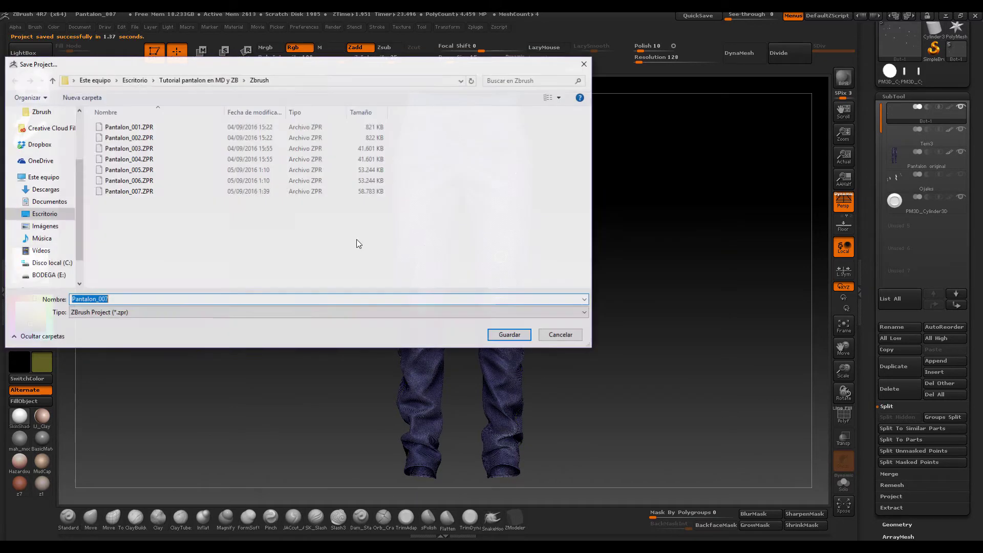
{"action": "left_click", "coordinate": [131, 300]}
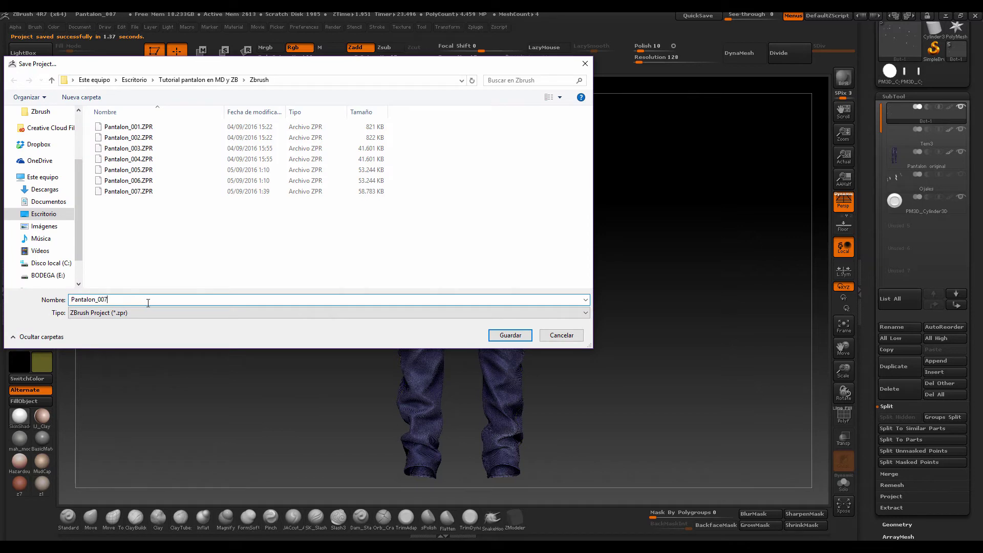
{"action": "key", "text": "BackSpace"}
{"action": "type", "text": "8"}
{"action": "left_click", "coordinate": [511, 336]}
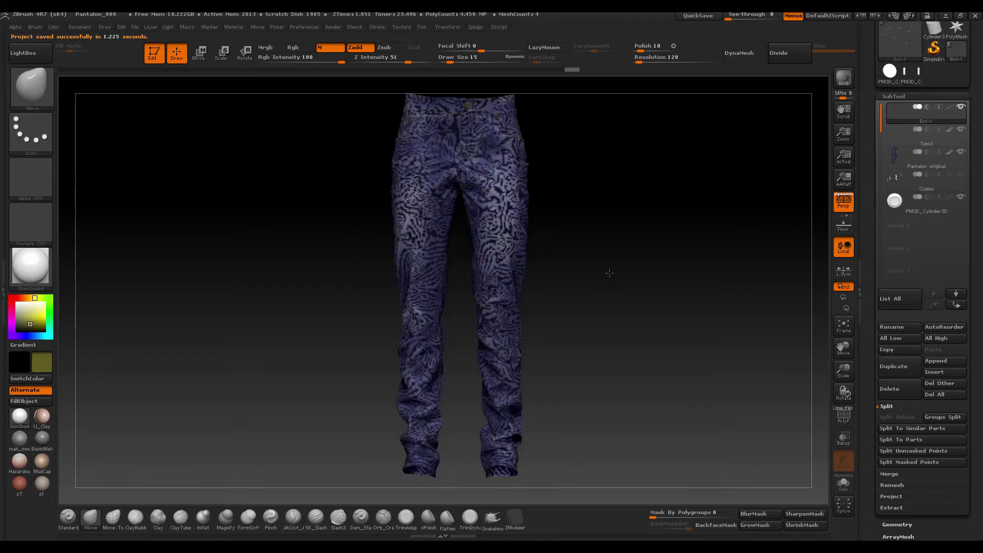
- Check the jeans from front and back, then Divide the active subtool once
{"action": "left_click_drag", "start_coordinate": [601, 257], "coordinate": [547, 279]}
{"action": "mouse_move", "coordinate": [611, 281]}
{"action": "left_mouse_down"}
{"action": "mouse_move", "coordinate": [589, 351]}
{"action": "mouse_move", "coordinate": [593, 241]}
{"action": "mouse_move", "coordinate": [592, 302]}
{"action": "mouse_move", "coordinate": [553, 259]}
{"action": "mouse_move", "coordinate": [584, 321]}
{"action": "mouse_move", "coordinate": [514, 312]}
{"action": "mouse_move", "coordinate": [484, 275]}
{"action": "left_mouse_up"}
{"action": "mouse_move", "coordinate": [555, 307]}
{"action": "left_mouse_down"}
{"action": "mouse_move", "coordinate": [574, 315]}
{"action": "mouse_move", "coordinate": [555, 275]}
{"action": "mouse_move", "coordinate": [564, 287]}
{"action": "mouse_move", "coordinate": [555, 238]}
{"action": "mouse_move", "coordinate": [584, 246]}
{"action": "mouse_move", "coordinate": [543, 243]}
{"action": "left_mouse_up"}
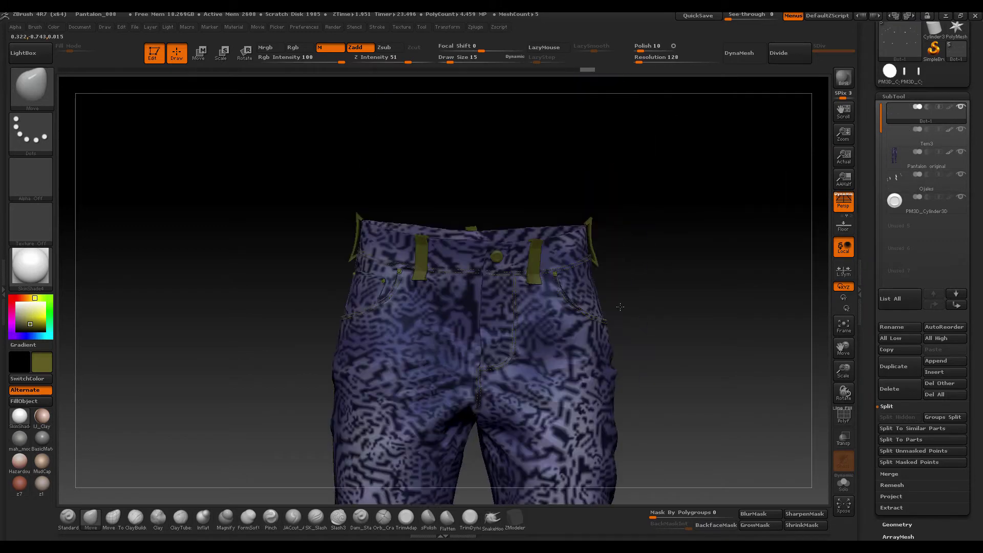
{"action": "left_click_drag", "start_coordinate": [597, 296], "coordinate": [653, 200]}
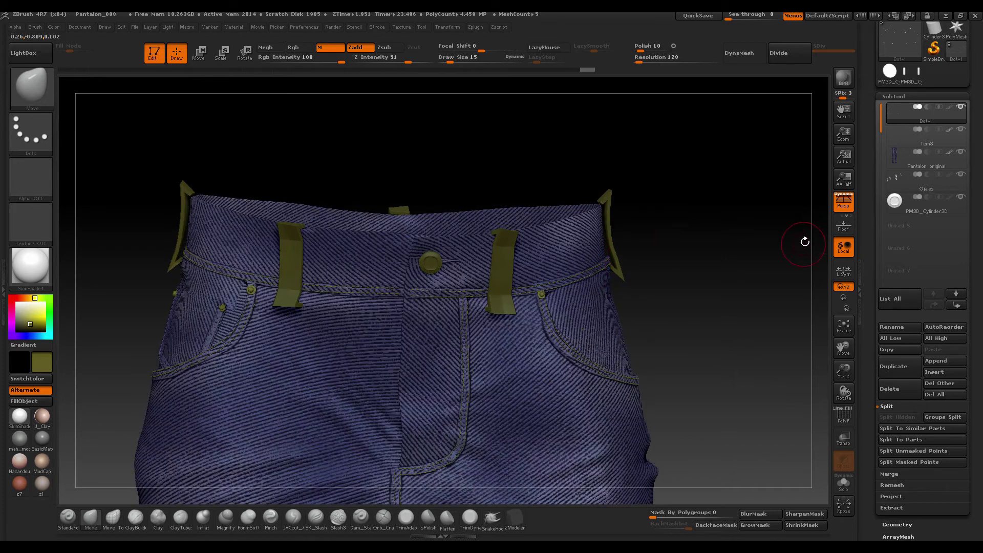
{"action": "left_click", "coordinate": [778, 60]}
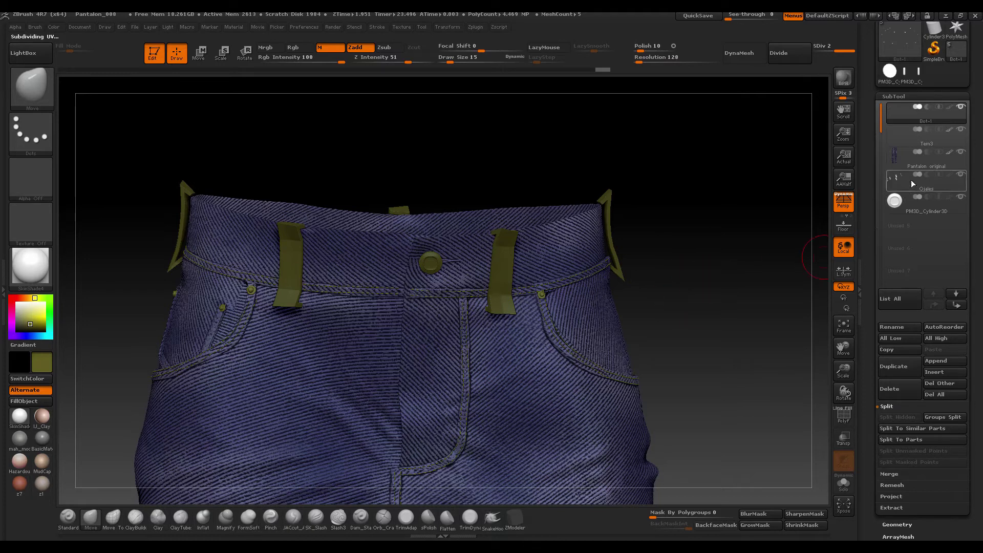
{"action": "mouse_move", "coordinate": [844, 159]}
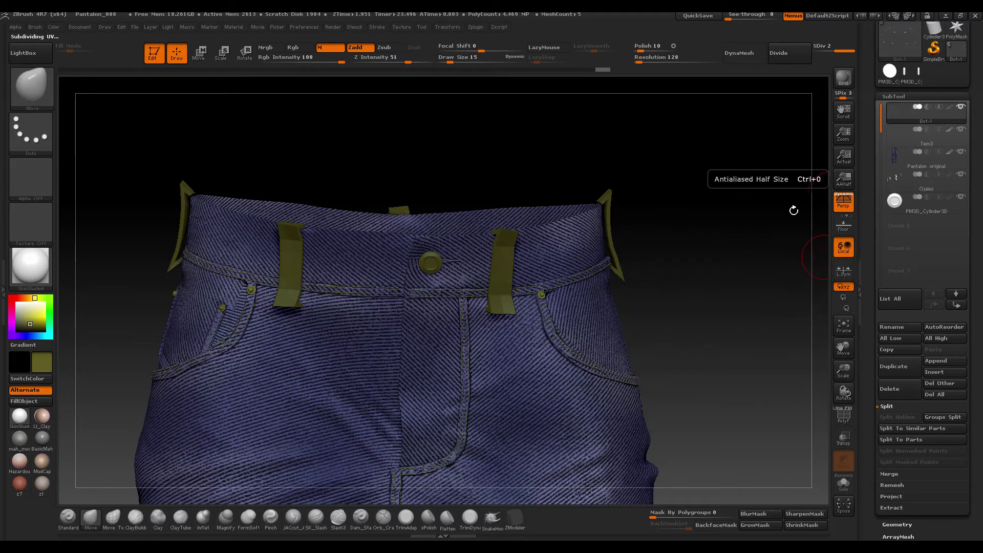
- Select the Ojales belt-loop subtool and divide it twice
{"action": "left_click", "coordinate": [897, 187]}
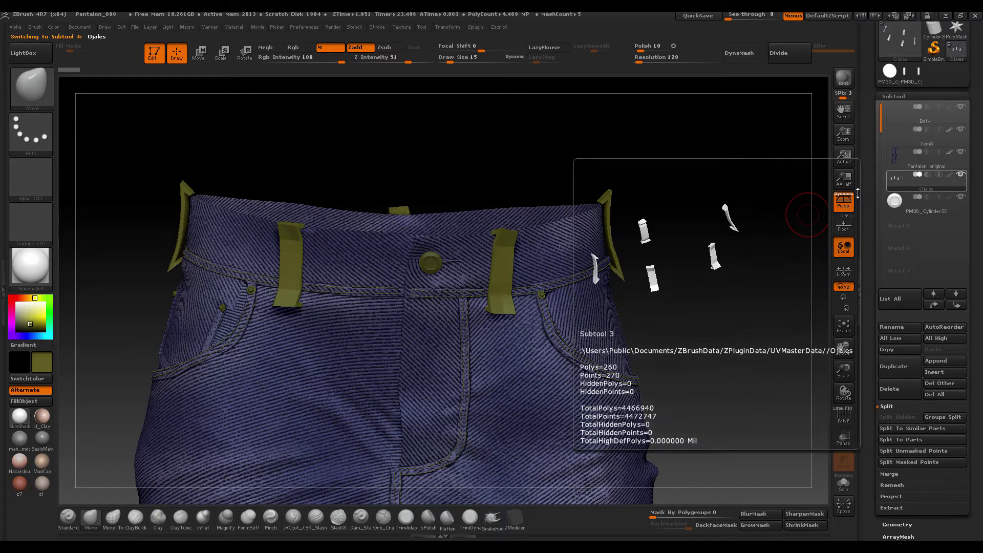
{"action": "left_click", "coordinate": [802, 58]}
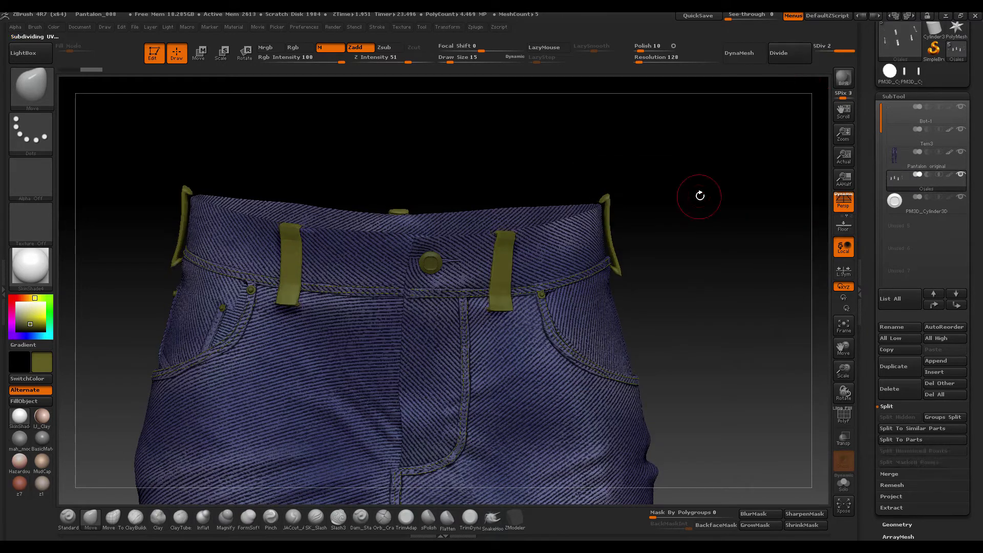
{"action": "left_click", "coordinate": [790, 62]}
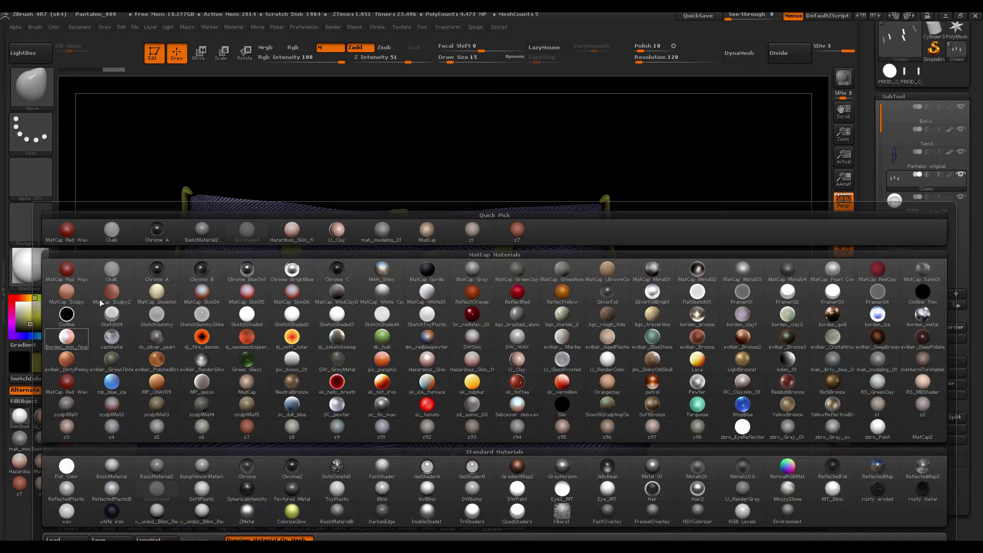
- Give the belt loops a white material and fill them with dark navy colour
{"action": "left_click", "coordinate": [19, 419]}
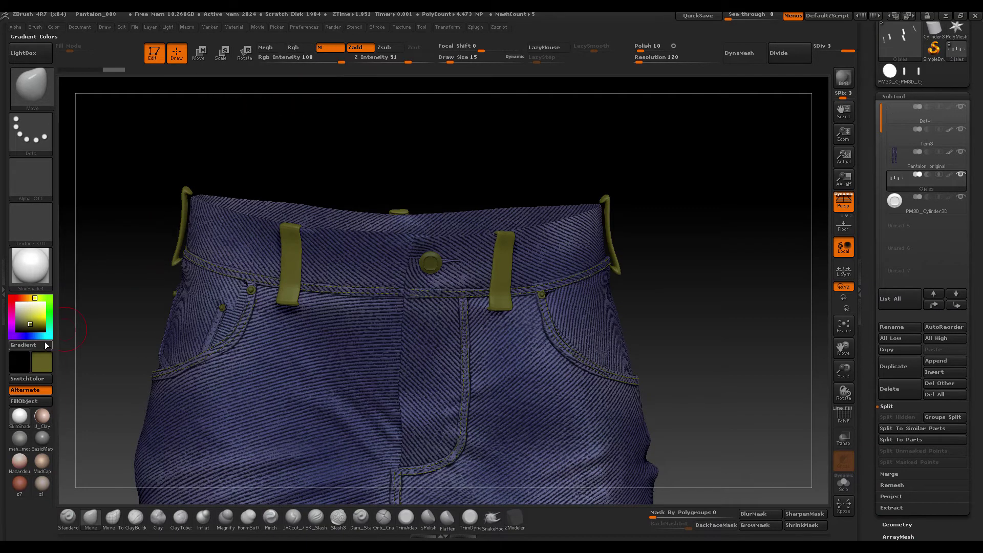
{"action": "left_click", "coordinate": [24, 401]}
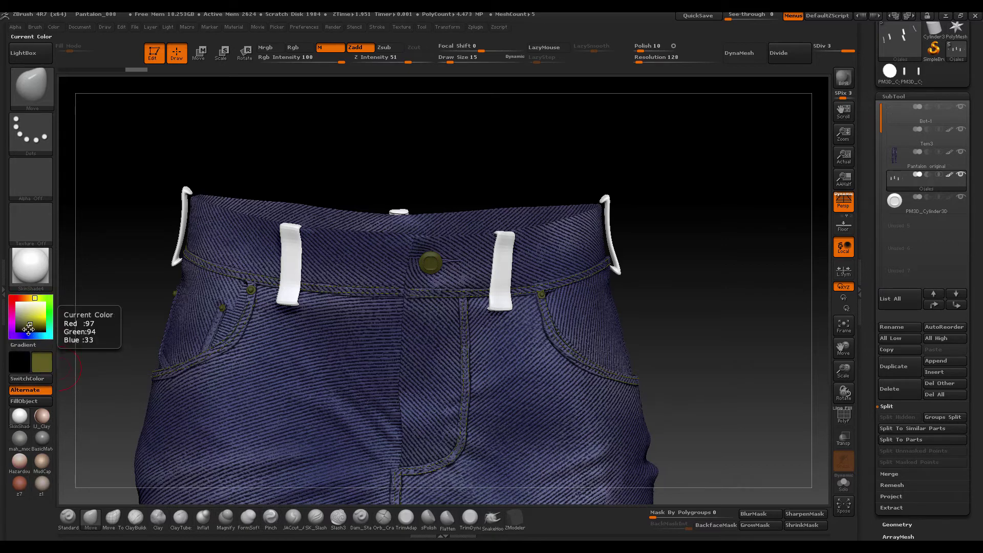
{"action": "left_click", "coordinate": [28, 336]}
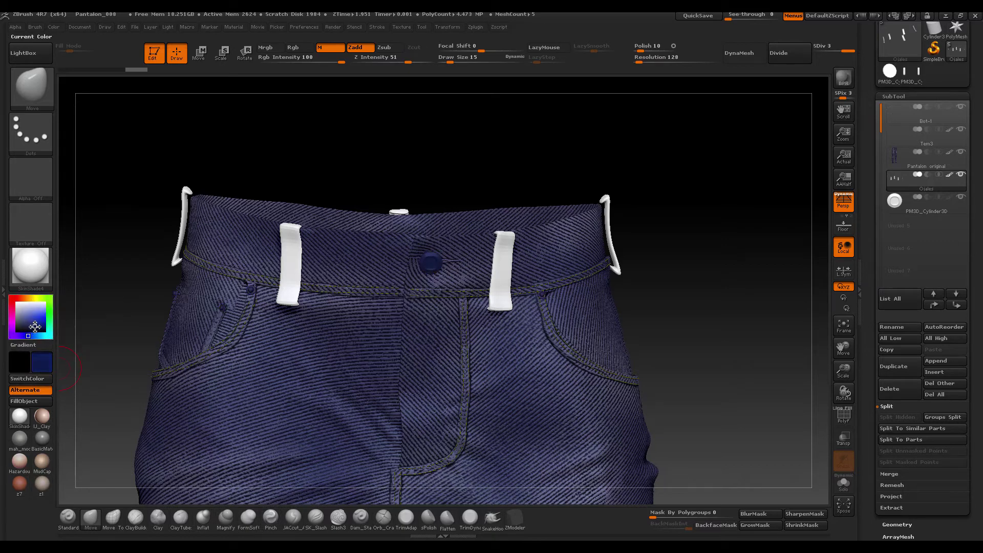
{"action": "left_click", "coordinate": [35, 328]}
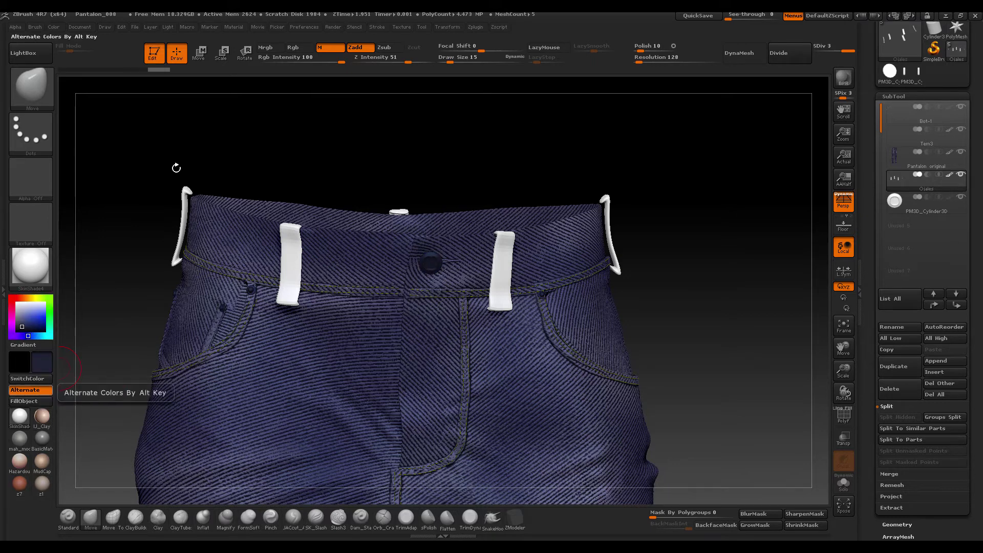
{"action": "left_click", "coordinate": [293, 47]}
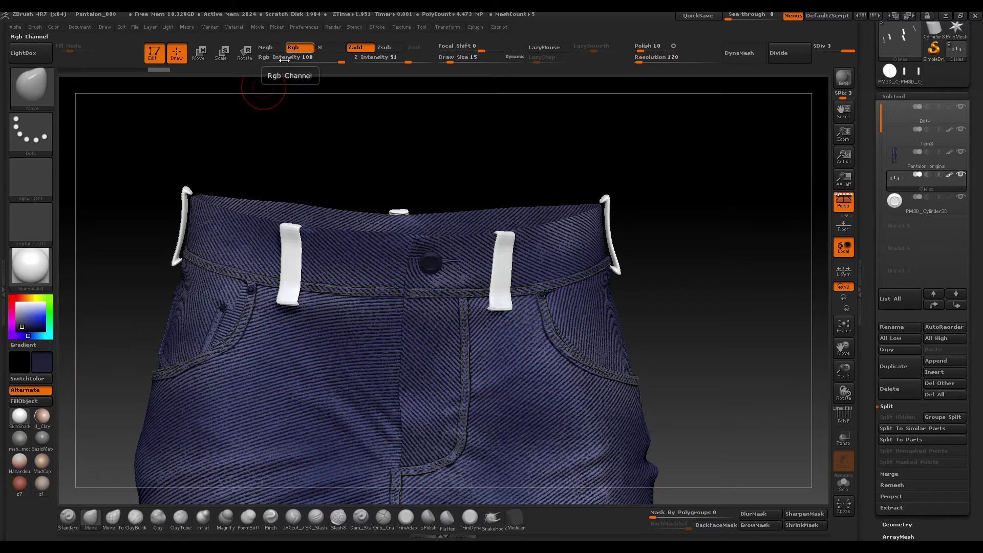
{"action": "left_click", "coordinate": [31, 401]}
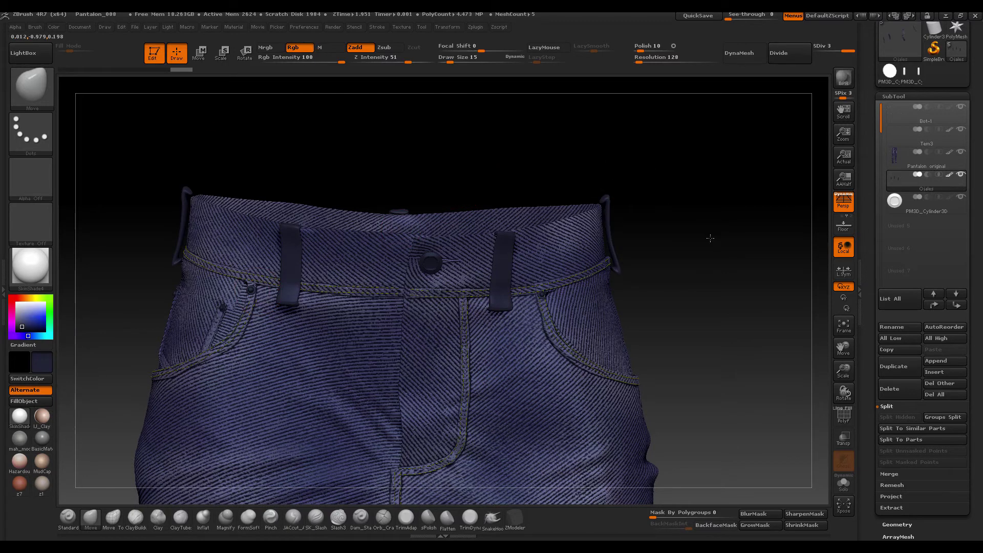
- Raise Draw Size to 22 and reshape a belt loop and the right-hip hook with the Move brush
{"action": "left_click_drag", "start_coordinate": [709, 234], "coordinate": [670, 271]}
{"action": "mouse_move", "coordinate": [646, 203]}
{"action": "left_mouse_down"}
{"action": "mouse_move", "coordinate": [697, 223]}
{"action": "mouse_move", "coordinate": [742, 161]}
{"action": "mouse_move", "coordinate": [757, 161]}
{"action": "left_mouse_up"}
{"action": "key", "text": "s"}
{"action": "left_click_drag", "start_coordinate": [698, 130], "coordinate": [691, 139]}
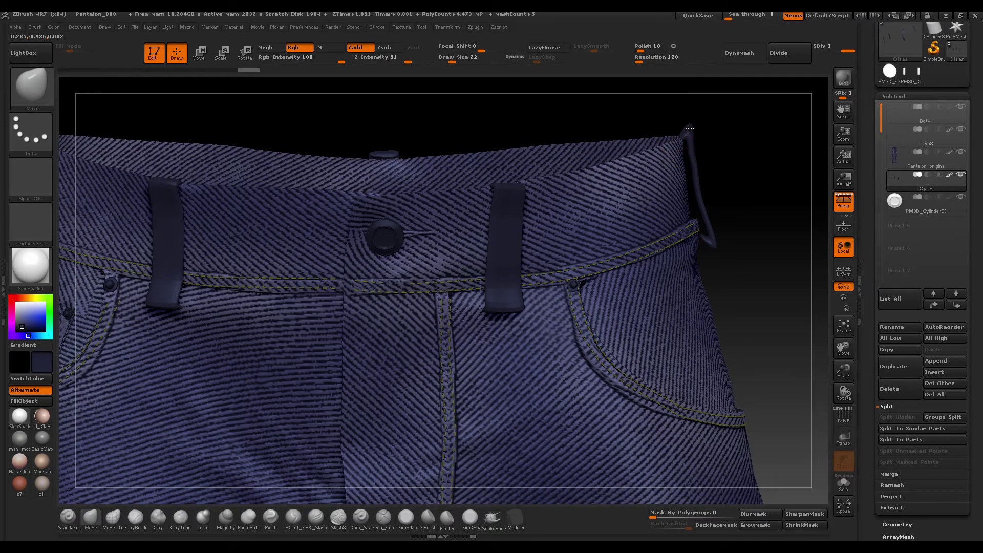
{"action": "mouse_move", "coordinate": [707, 226]}
{"action": "left_mouse_down"}
{"action": "mouse_move", "coordinate": [730, 211]}
{"action": "mouse_move", "coordinate": [723, 128]}
{"action": "left_mouse_up"}
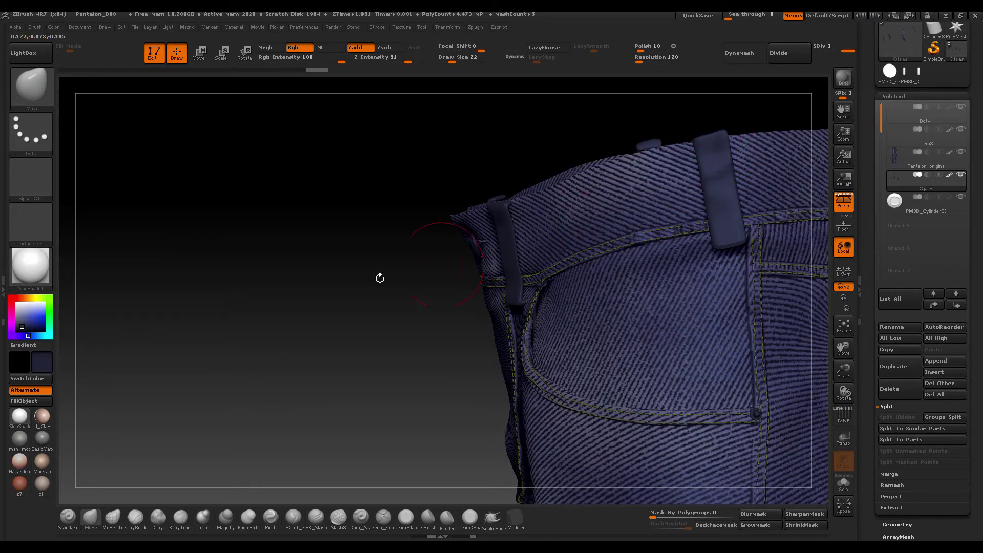
- Push a belt loop snug against the waistband, rotating to check the loops and back pocket
{"action": "left_click_drag", "start_coordinate": [379, 279], "coordinate": [308, 291]}
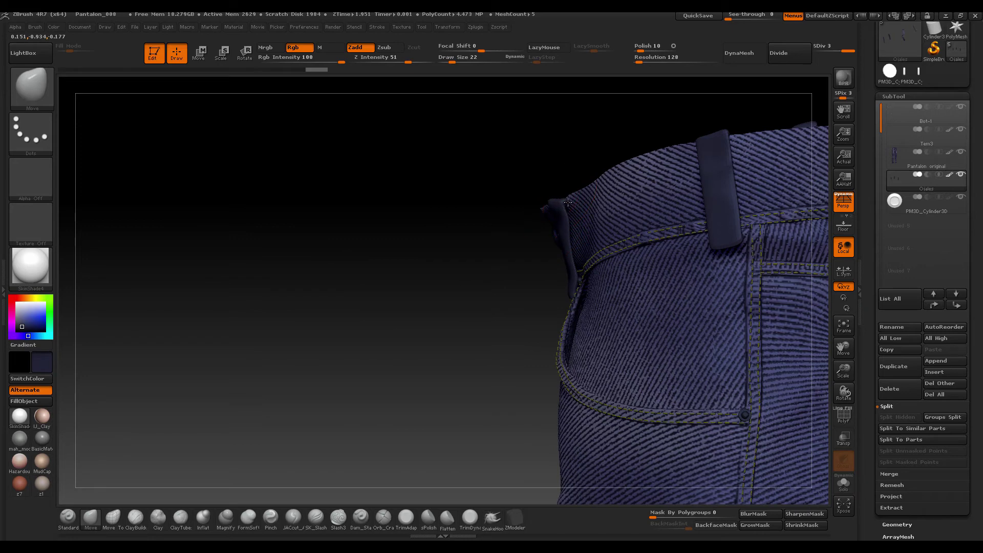
{"action": "mouse_move", "coordinate": [527, 205]}
{"action": "left_mouse_down"}
{"action": "mouse_move", "coordinate": [506, 300]}
{"action": "mouse_move", "coordinate": [527, 261]}
{"action": "left_mouse_up"}
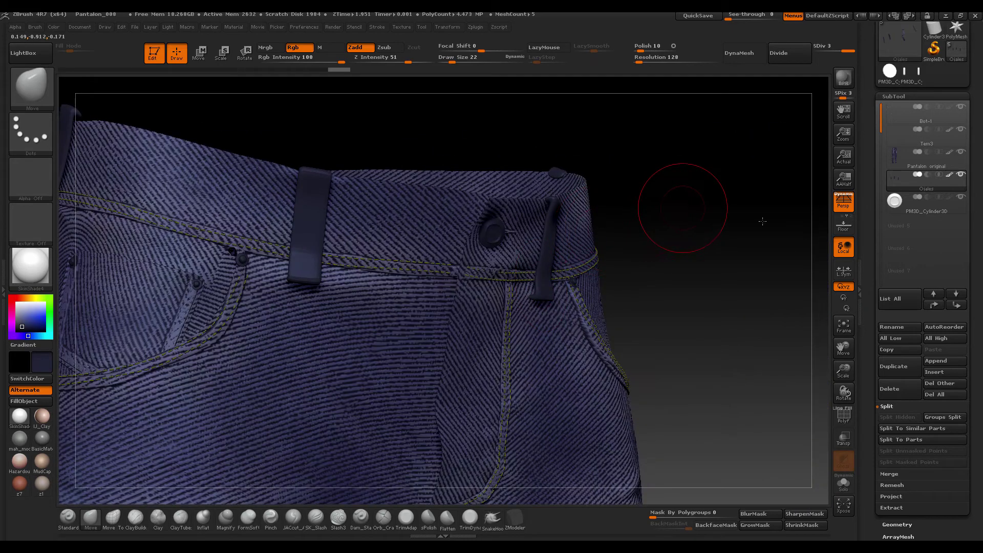
{"action": "mouse_move", "coordinate": [687, 213]}
{"action": "left_mouse_down"}
{"action": "mouse_move", "coordinate": [388, 117]}
{"action": "mouse_move", "coordinate": [785, 165]}
{"action": "mouse_move", "coordinate": [679, 215]}
{"action": "left_mouse_up"}
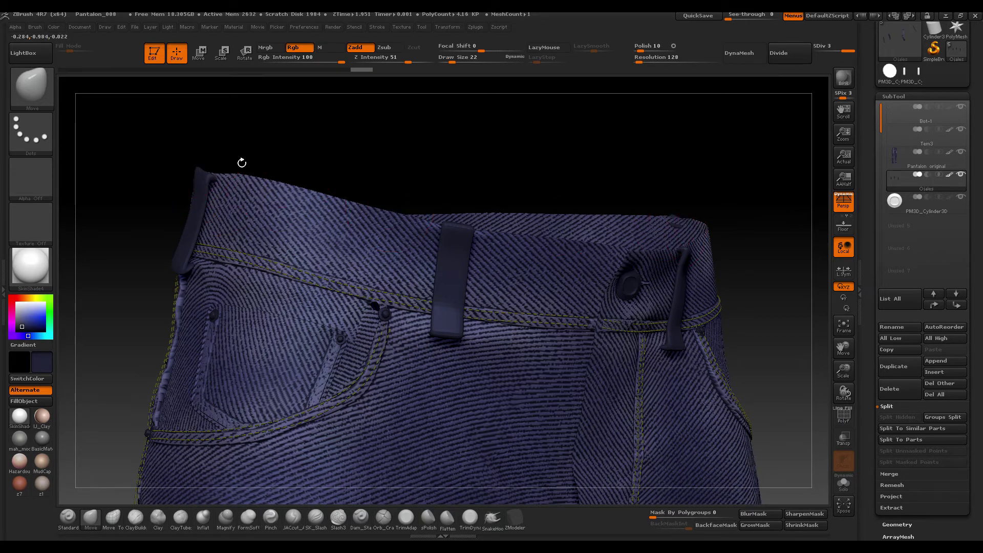
{"action": "mouse_move", "coordinate": [241, 161]}
{"action": "left_mouse_down"}
{"action": "mouse_move", "coordinate": [266, 150]}
{"action": "mouse_move", "coordinate": [214, 177]}
{"action": "mouse_move", "coordinate": [209, 167]}
{"action": "mouse_move", "coordinate": [195, 277]}
{"action": "mouse_move", "coordinate": [199, 251]}
{"action": "left_mouse_up"}
{"action": "left_click_drag", "start_coordinate": [114, 288], "coordinate": [216, 293]}
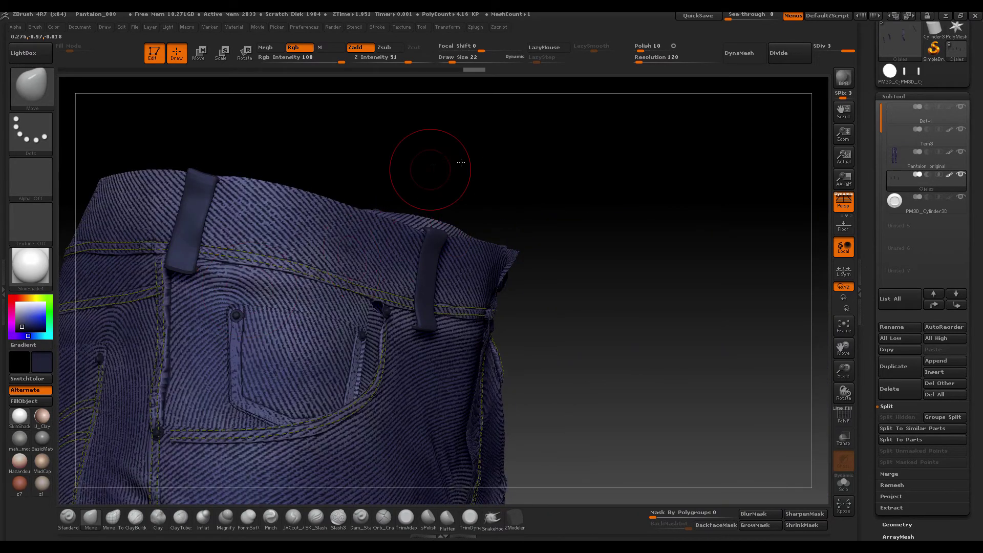
{"action": "mouse_move", "coordinate": [428, 165]}
{"action": "left_mouse_down"}
{"action": "mouse_move", "coordinate": [531, 149]}
{"action": "mouse_move", "coordinate": [510, 169]}
{"action": "mouse_move", "coordinate": [626, 166]}
{"action": "mouse_move", "coordinate": [353, 158]}
{"action": "mouse_move", "coordinate": [401, 209]}
{"action": "mouse_move", "coordinate": [384, 291]}
{"action": "mouse_move", "coordinate": [379, 281]}
{"action": "left_mouse_up"}
{"action": "mouse_move", "coordinate": [615, 162]}
{"action": "left_mouse_down"}
{"action": "mouse_move", "coordinate": [597, 182]}
{"action": "mouse_move", "coordinate": [713, 276]}
{"action": "mouse_move", "coordinate": [659, 235]}
{"action": "left_mouse_up"}
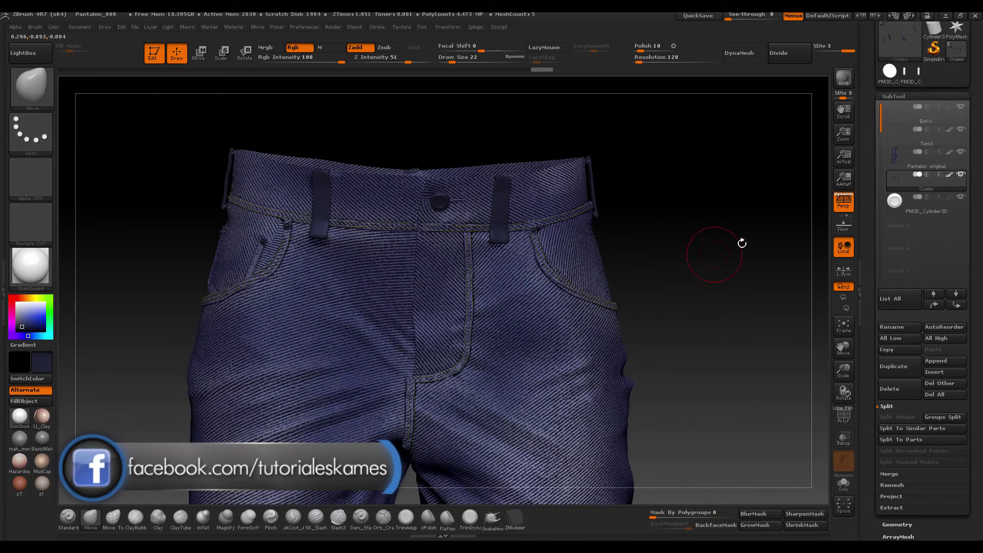
{"action": "mouse_move", "coordinate": [708, 257]}
{"action": "left_mouse_down", "text": "alt"}
{"action": "mouse_move", "coordinate": [655, 264]}
{"action": "mouse_move", "coordinate": [655, 297]}
{"action": "mouse_move", "coordinate": [652, 209]}
{"action": "left_mouse_up", "text": "alt"}
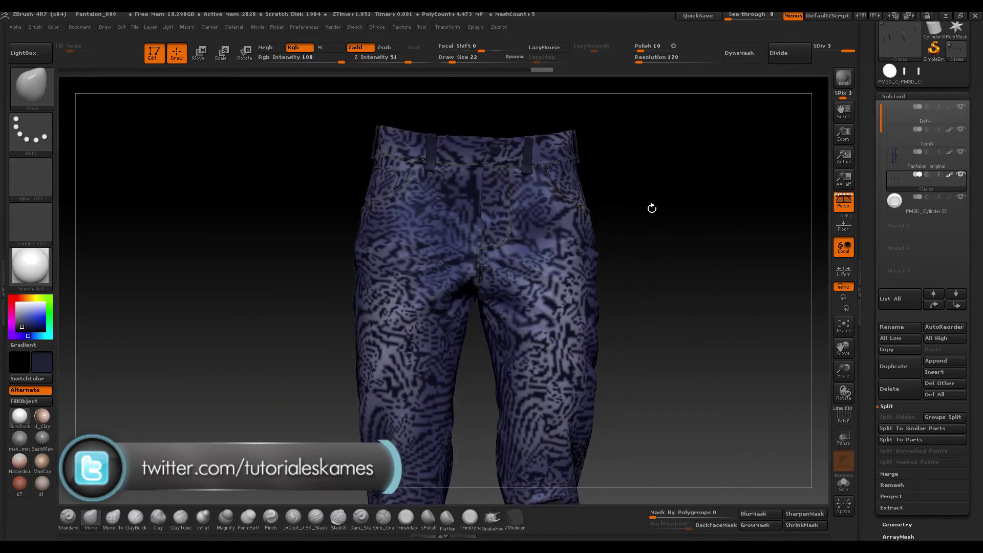
- Enable KeyShot as the external renderer and send the jeans through the BPR bridge
{"action": "left_click", "coordinate": [335, 28]}
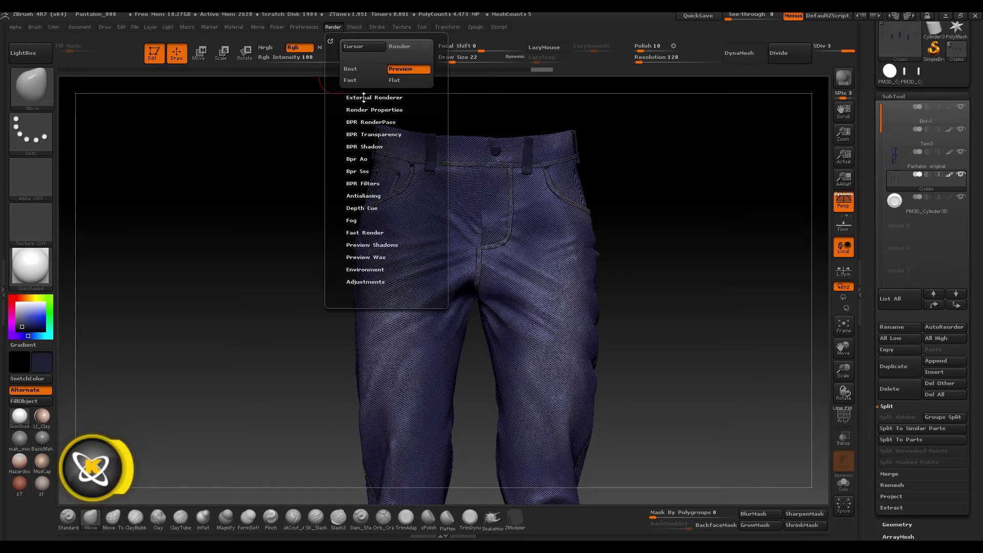
{"action": "left_click", "coordinate": [367, 97]}
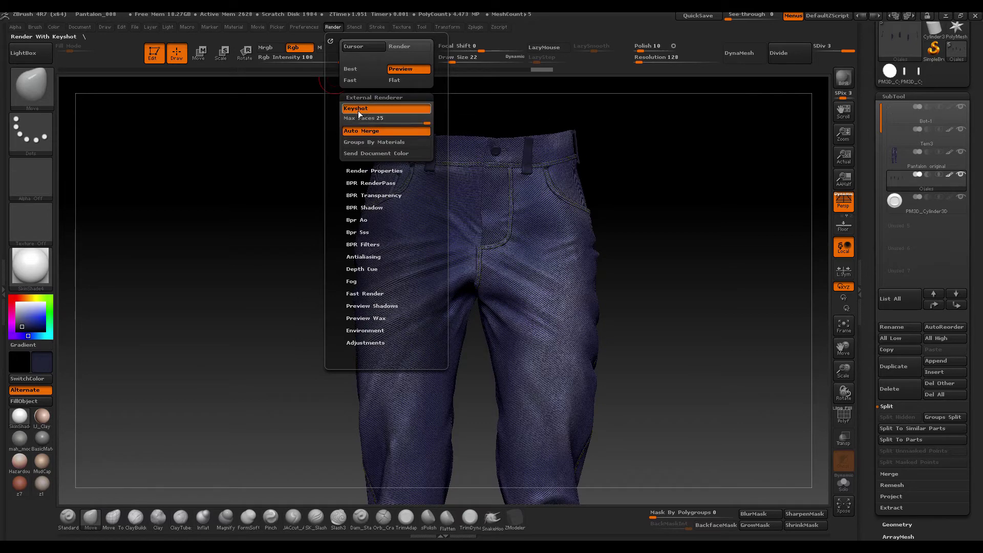
{"action": "left_click", "coordinate": [348, 109]}
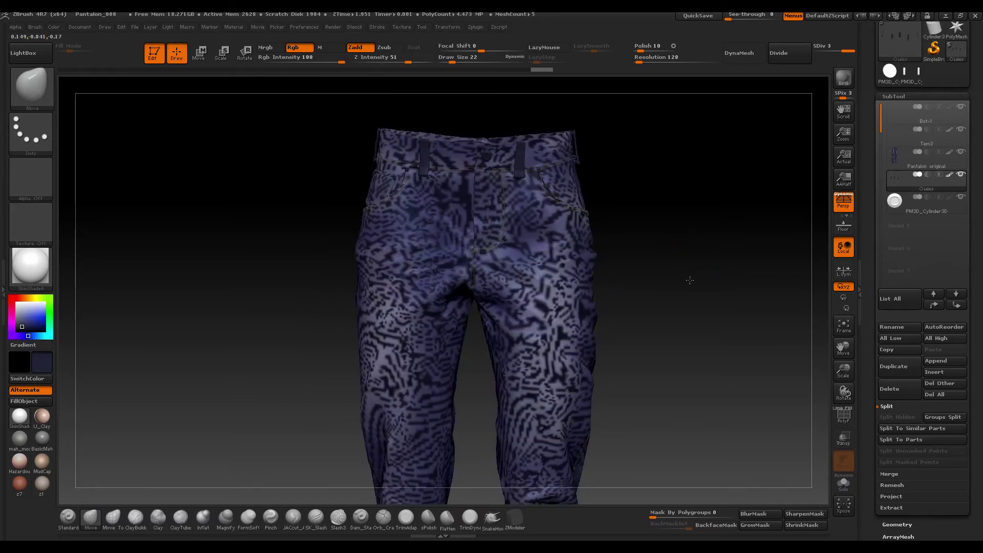
{"action": "left_click_drag", "start_coordinate": [690, 281], "coordinate": [621, 257]}
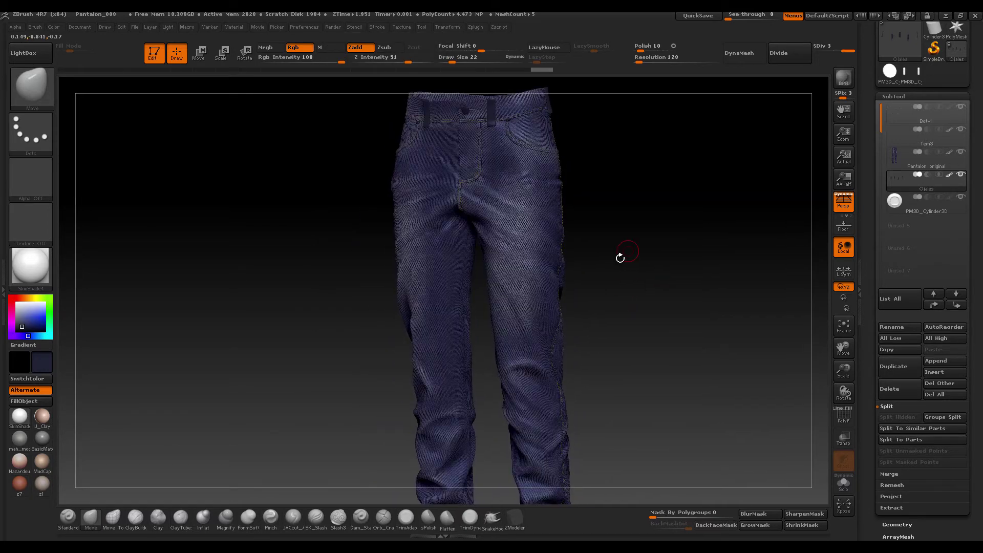
{"action": "left_click", "coordinate": [846, 80]}
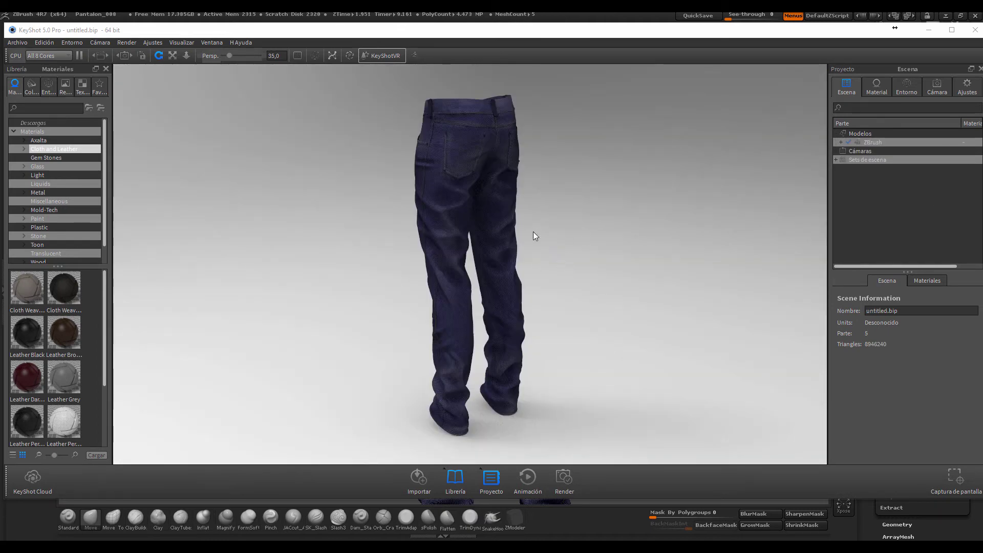
- Orbit the KeyShot camera to a straight back view of the jeans
{"action": "left_click_drag", "start_coordinate": [582, 309], "coordinate": [548, 303]}
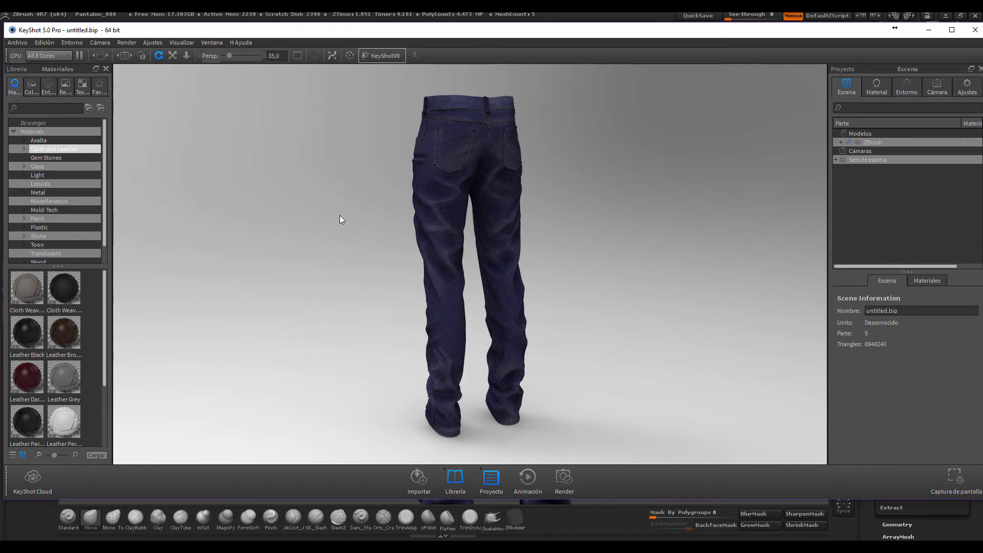
- Set a solid near-black background colour (RGB 8, 8, 8) and show the environment library
{"action": "left_click", "coordinate": [912, 89]}
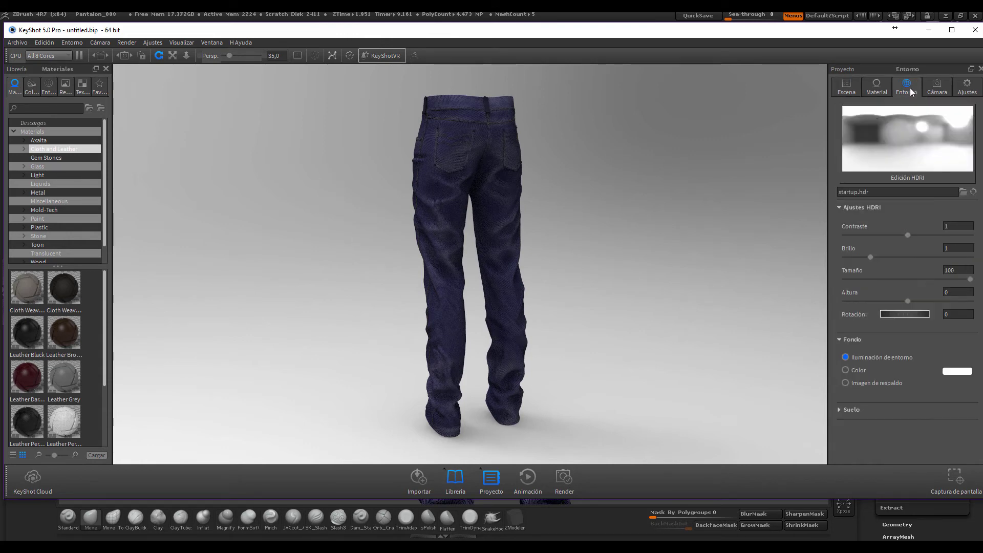
{"action": "left_click", "coordinate": [847, 370]}
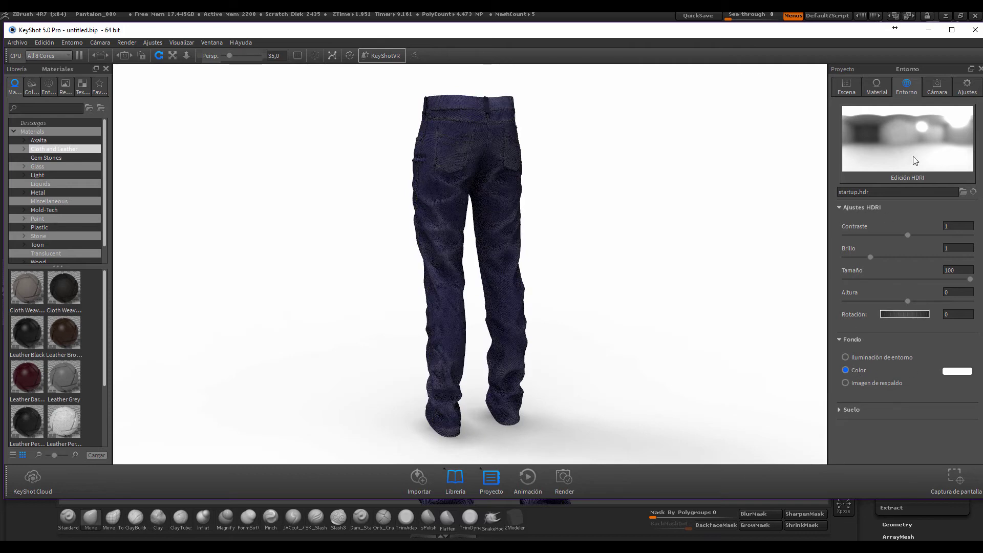
{"action": "left_click", "coordinate": [953, 372]}
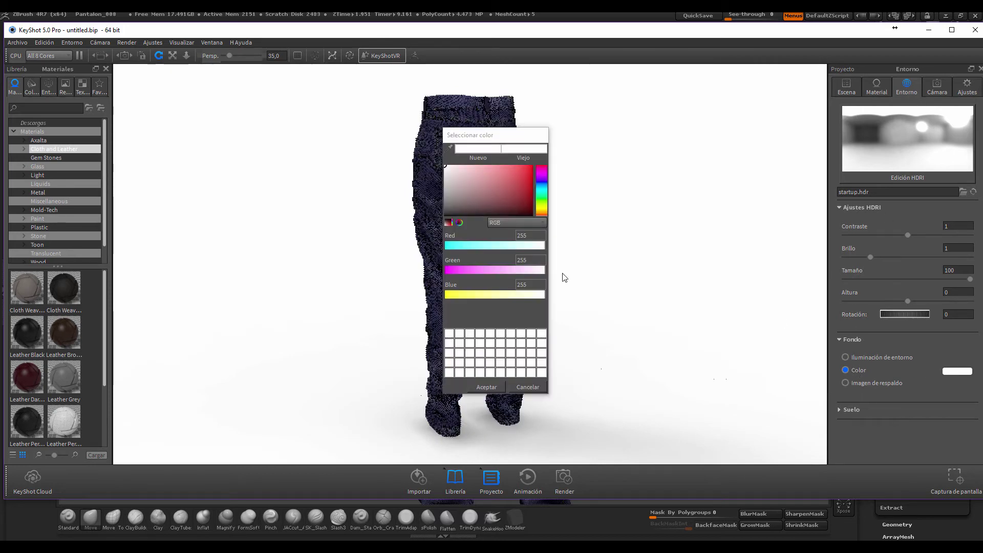
{"action": "left_click_drag", "start_coordinate": [490, 203], "coordinate": [445, 214]}
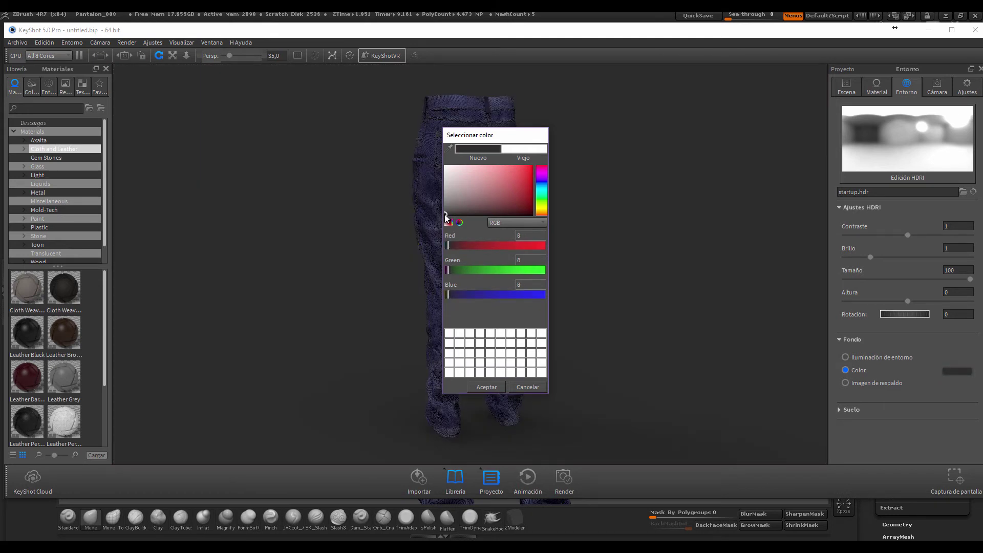
{"action": "left_click", "coordinate": [487, 388]}
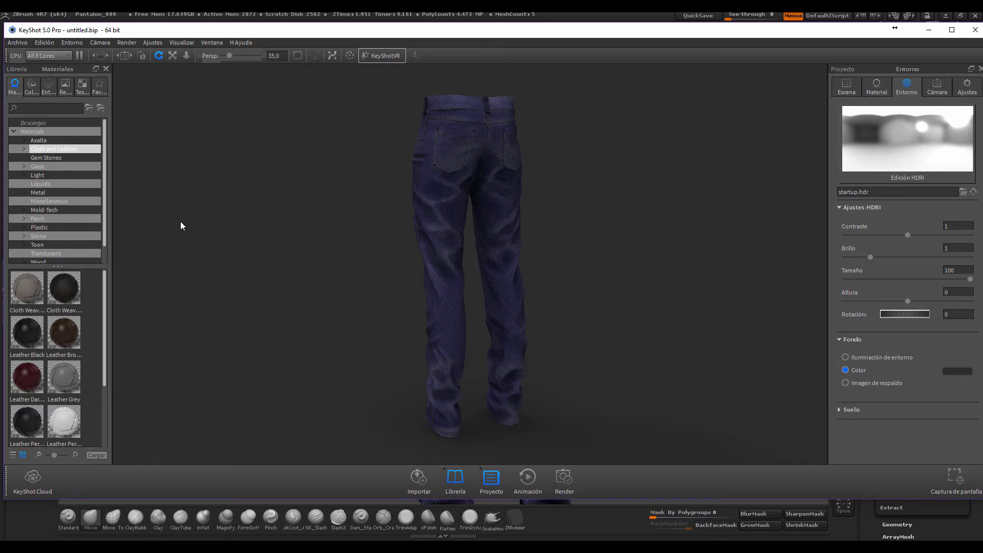
{"action": "left_click", "coordinate": [48, 86]}
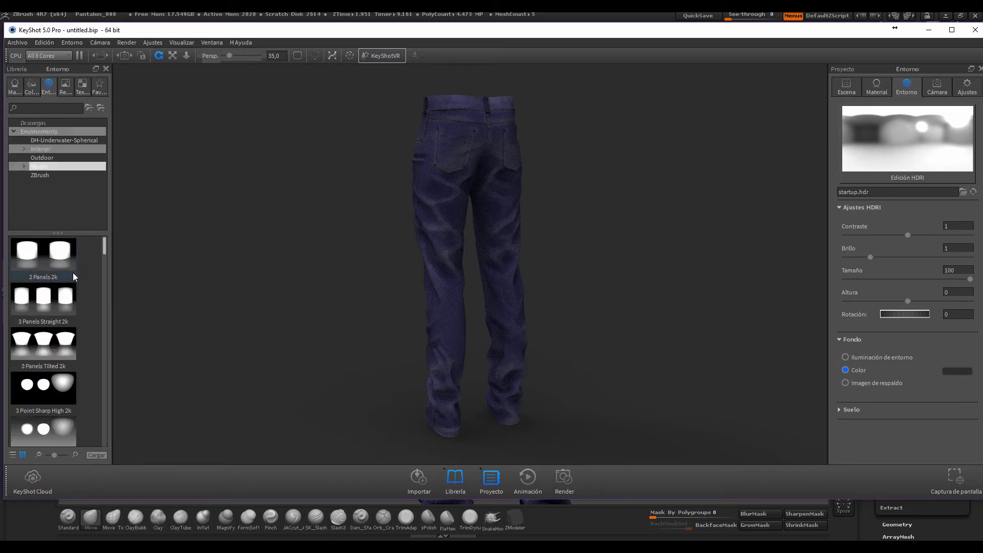
- Apply the Barcelona cloister HDRI from the ZBrush environments and brighten it
{"action": "left_click", "coordinate": [42, 176]}
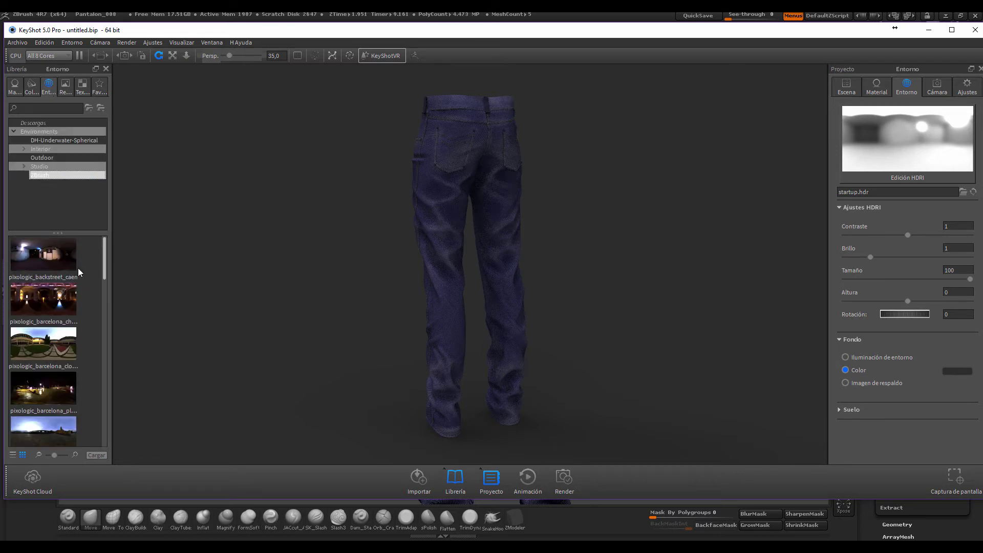
{"action": "left_click_drag", "start_coordinate": [59, 345], "coordinate": [201, 281]}
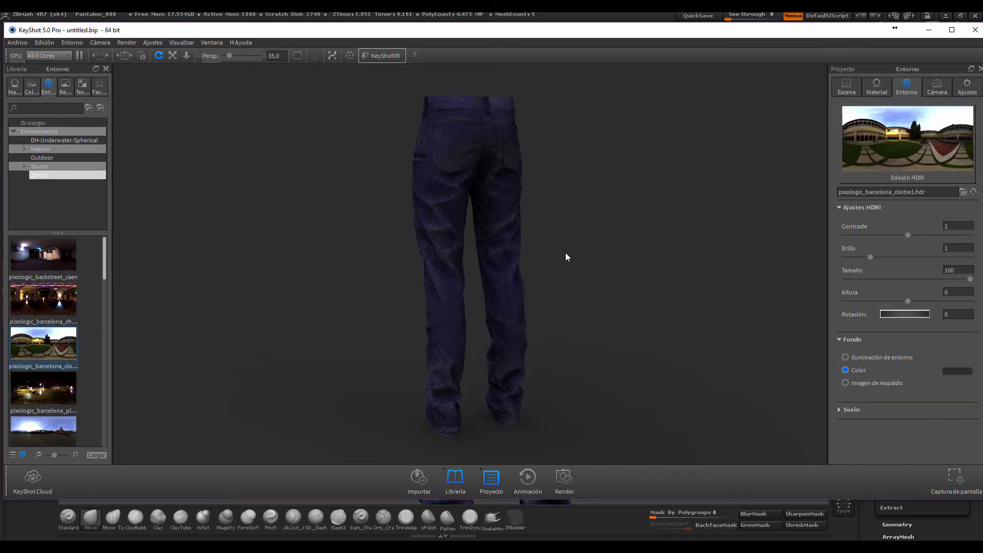
{"action": "left_click_drag", "start_coordinate": [872, 260], "coordinate": [883, 260]}
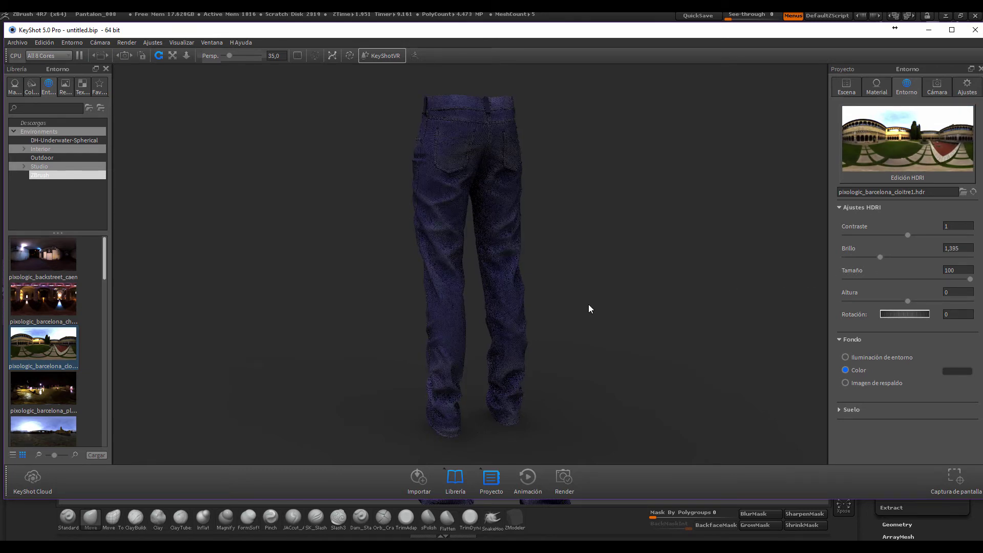
{"action": "mouse_move", "coordinate": [589, 304]}
{"action": "left_mouse_down"}
{"action": "mouse_move", "coordinate": [761, 297]}
{"action": "mouse_move", "coordinate": [680, 290]}
{"action": "mouse_move", "coordinate": [601, 263]}
{"action": "mouse_move", "coordinate": [659, 283]}
{"action": "left_mouse_up"}
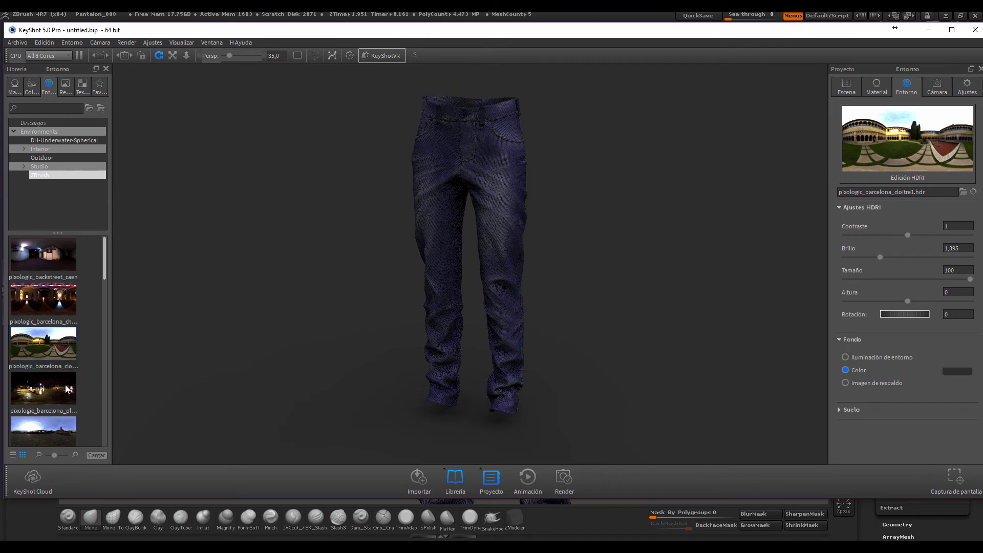
- Try other pixologic HDRIs, ending on barcelona_place3 at brightness 1.395
{"action": "left_click_drag", "start_coordinate": [49, 430], "coordinate": [255, 339]}
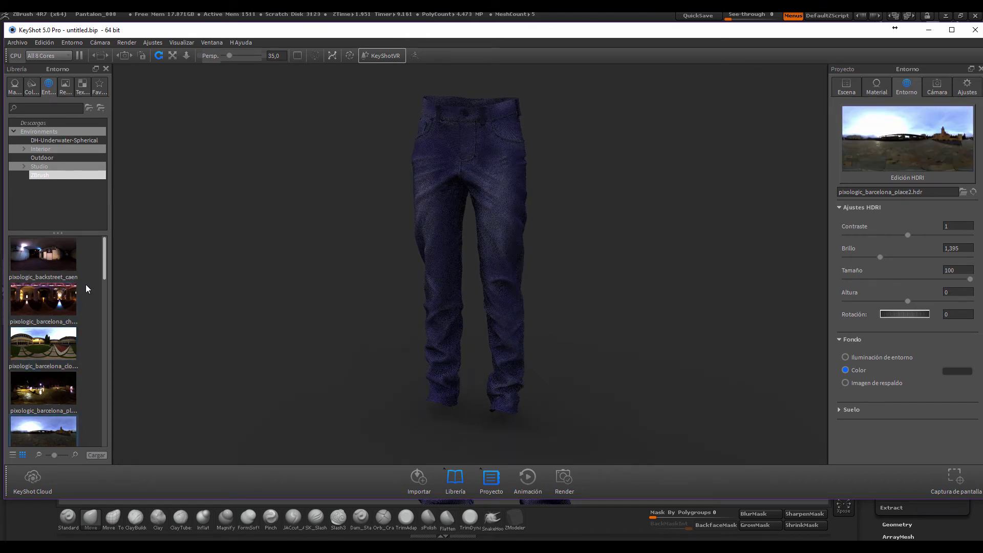
{"action": "left_click_drag", "start_coordinate": [53, 259], "coordinate": [187, 263]}
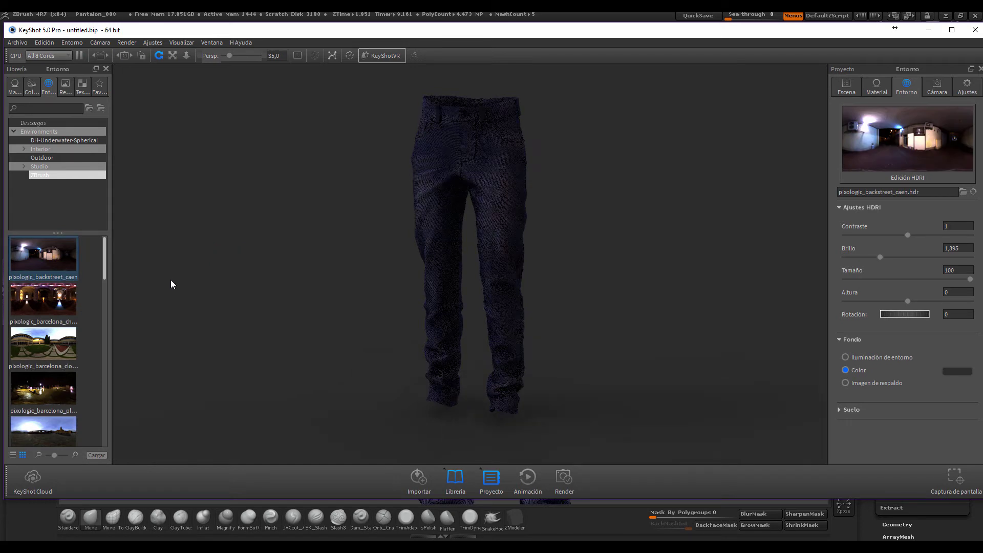
{"action": "mouse_move", "coordinate": [108, 277]}
{"action": "left_mouse_down"}
{"action": "mouse_move", "coordinate": [110, 317]}
{"action": "mouse_move", "coordinate": [256, 289]}
{"action": "left_mouse_up"}
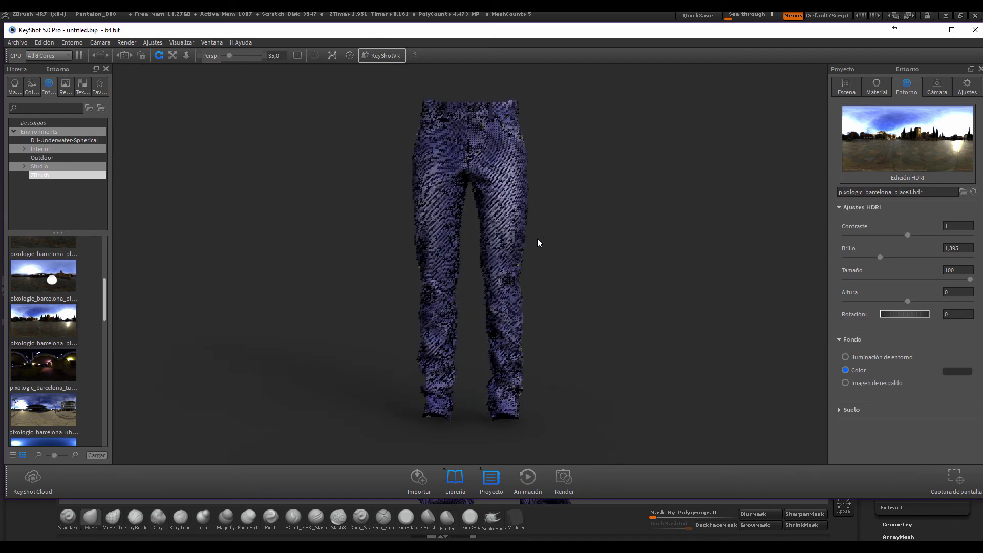
{"action": "scroll", "coordinate": [458, 103], "scroll_direction": "up", "scroll_amount": 2}
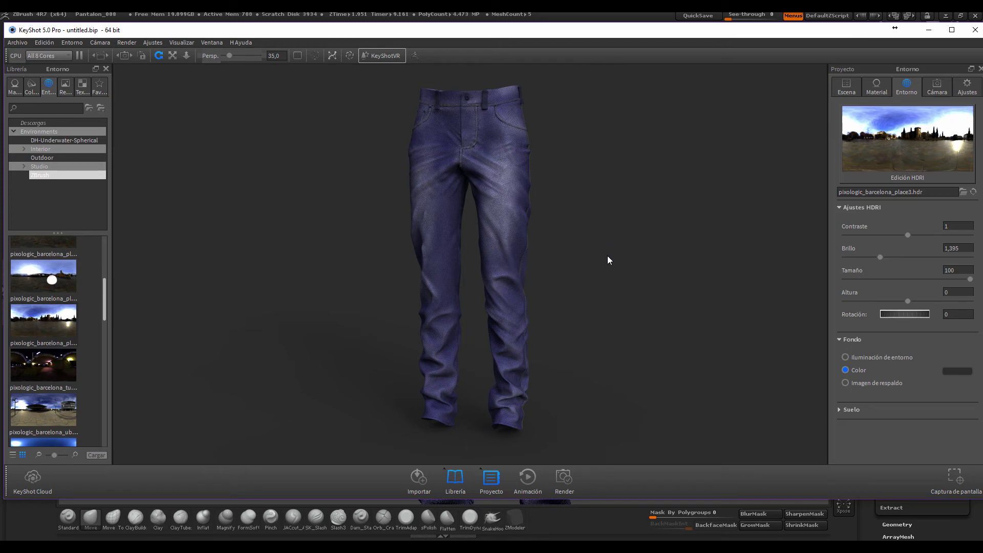
{"action": "mouse_move", "coordinate": [608, 256]}
{"action": "left_mouse_down"}
{"action": "mouse_move", "coordinate": [708, 277]}
{"action": "mouse_move", "coordinate": [629, 299]}
{"action": "mouse_move", "coordinate": [604, 286]}
{"action": "left_mouse_up"}
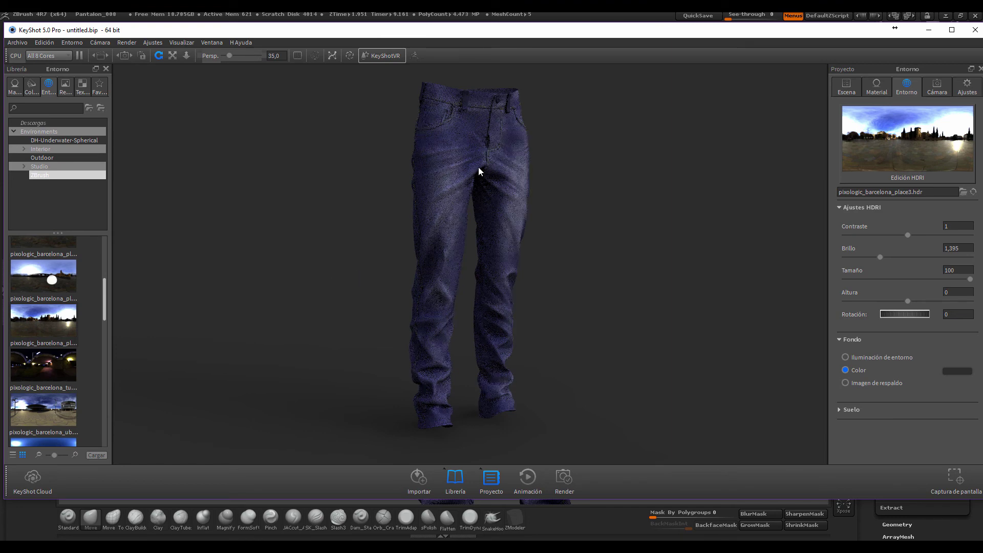
{"action": "left_click_drag", "start_coordinate": [590, 186], "coordinate": [577, 180]}
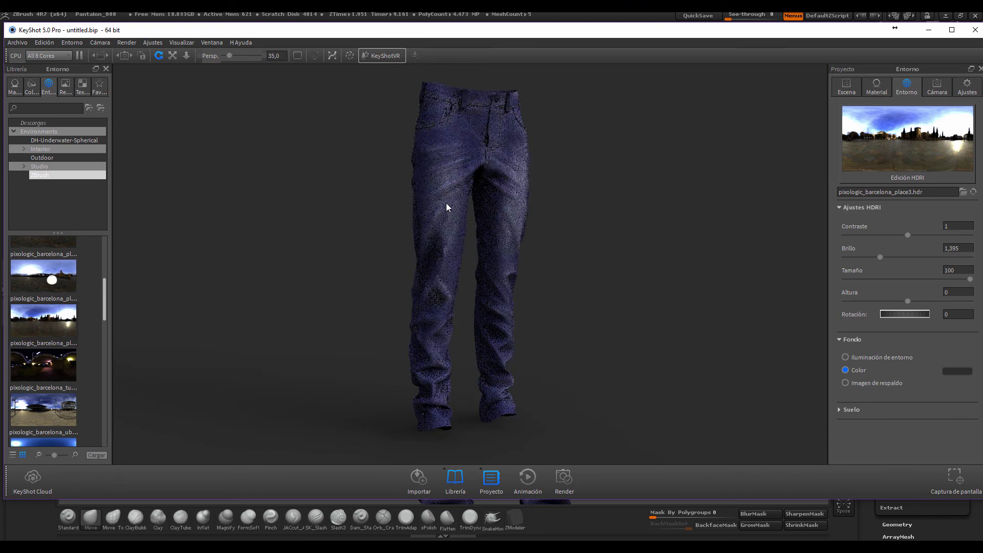
- Rename the render output file to JEAN1 in the render options
{"action": "left_click", "coordinate": [128, 44]}
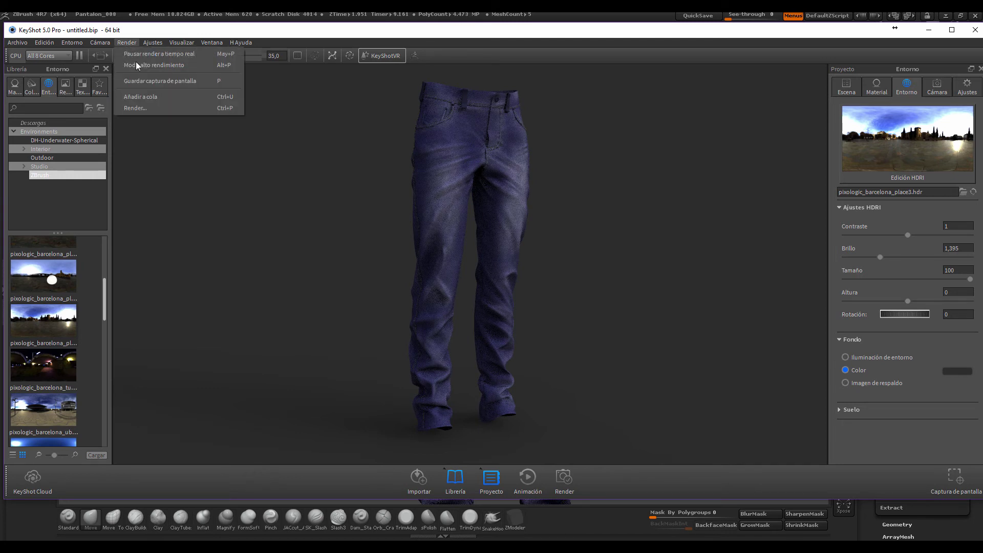
{"action": "left_click", "coordinate": [139, 109]}
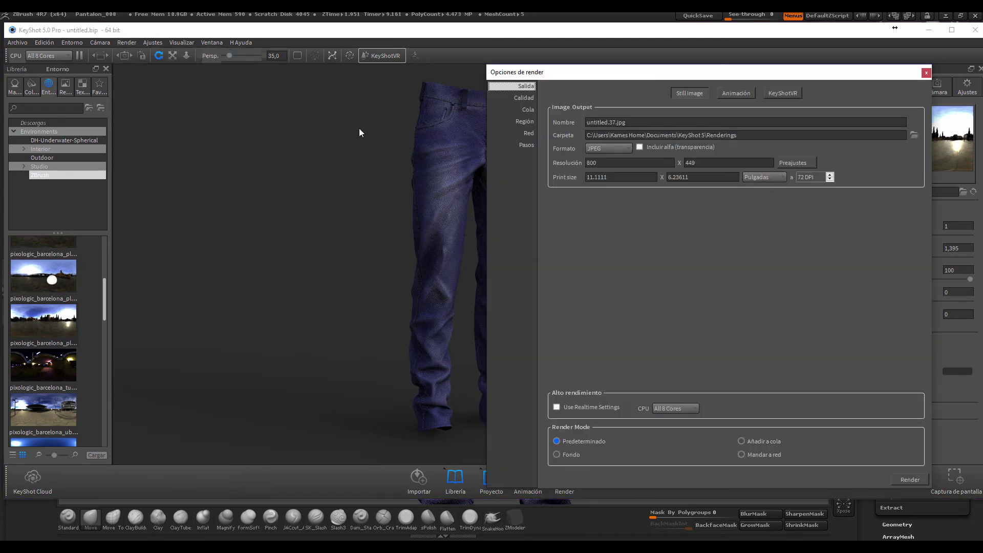
{"action": "left_click_drag", "start_coordinate": [604, 71], "coordinate": [431, 62]}
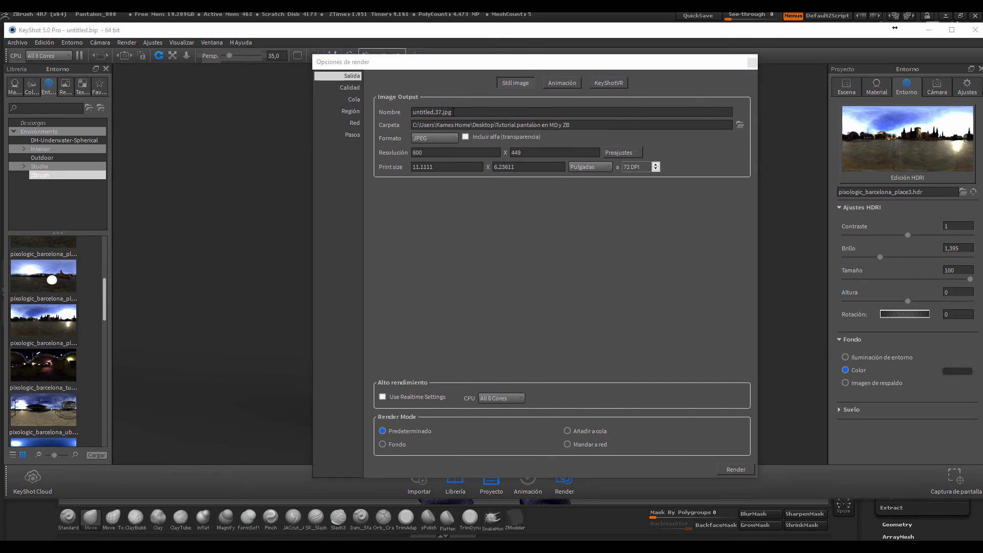
{"action": "left_click_drag", "start_coordinate": [454, 111], "coordinate": [348, 113]}
{"action": "type", "text": "JEAN1"}
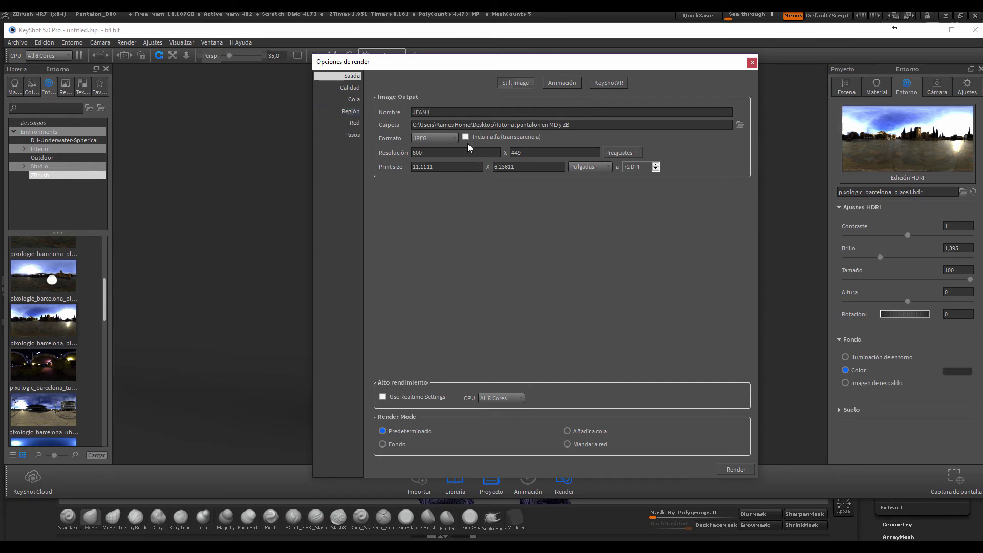
- Set the output to 1600×898 PNG format with alpha included
{"action": "left_click", "coordinate": [621, 155]}
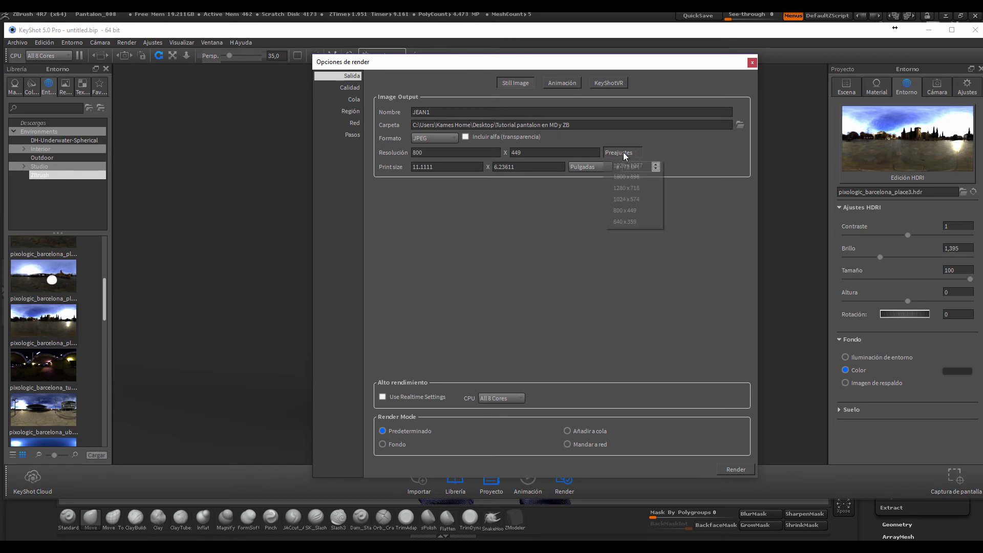
{"action": "left_click", "coordinate": [626, 177]}
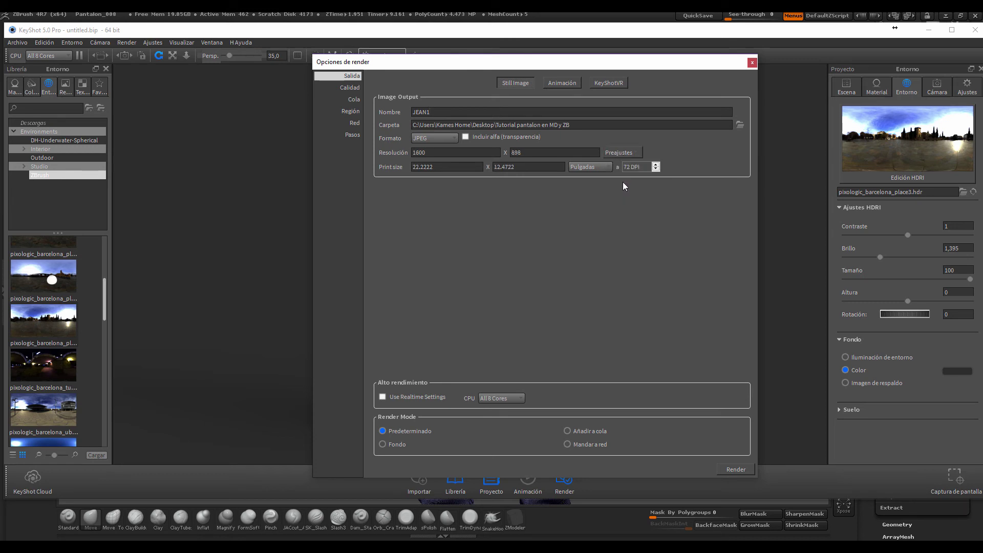
{"action": "left_click_drag", "start_coordinate": [485, 65], "coordinate": [638, 57]}
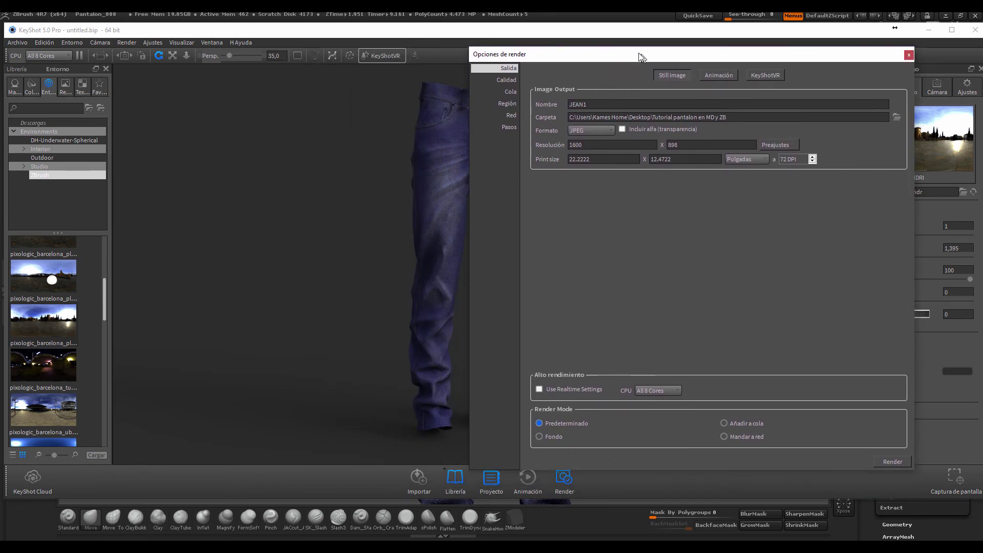
{"action": "left_click", "coordinate": [785, 144]}
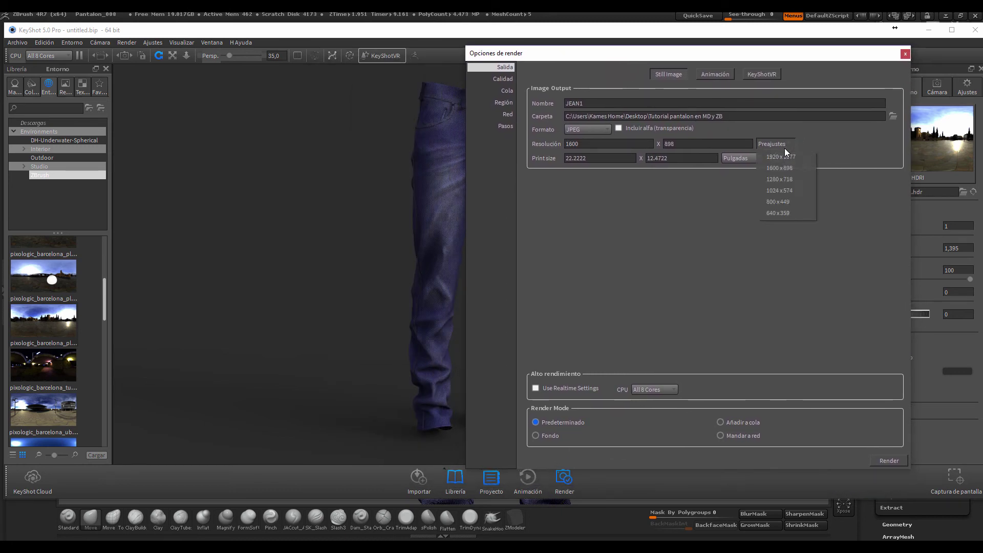
{"action": "left_click", "coordinate": [776, 169]}
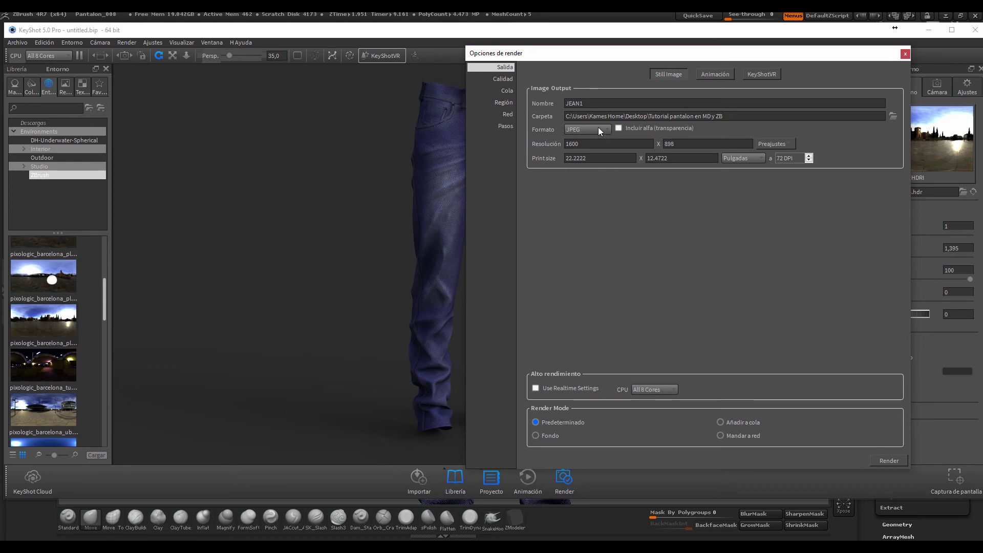
{"action": "left_click", "coordinate": [598, 128]}
{"action": "left_click", "coordinate": [582, 169]}
{"action": "left_click", "coordinate": [619, 129]}
{"action": "left_click_drag", "start_coordinate": [824, 51], "coordinate": [787, 53]}
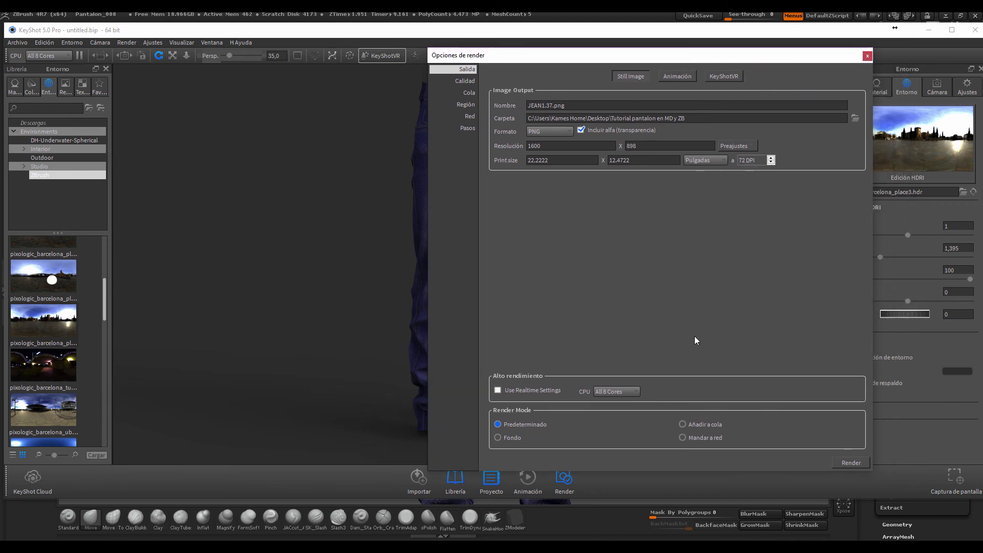
- Start the final 1600×898 render of JEAN1.37
{"action": "left_click", "coordinate": [852, 463]}
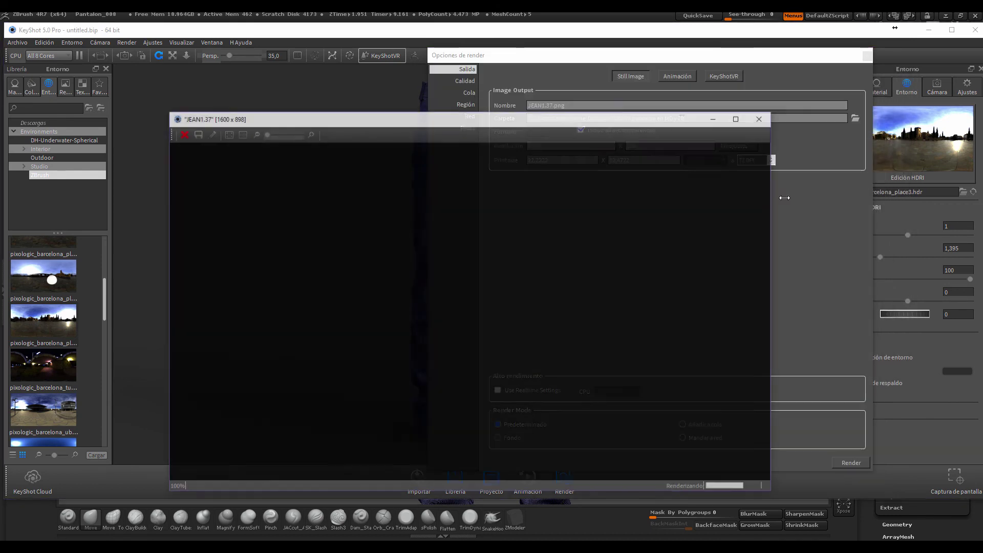